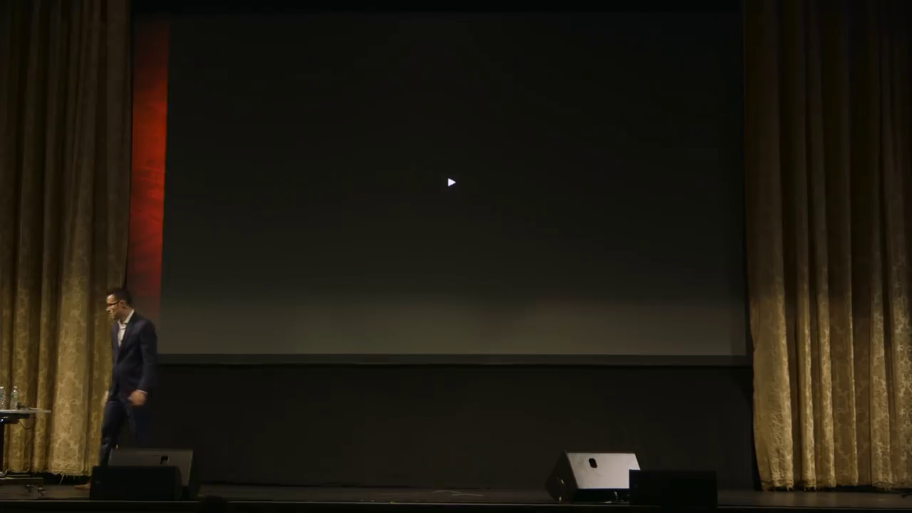
left_click(451, 182)
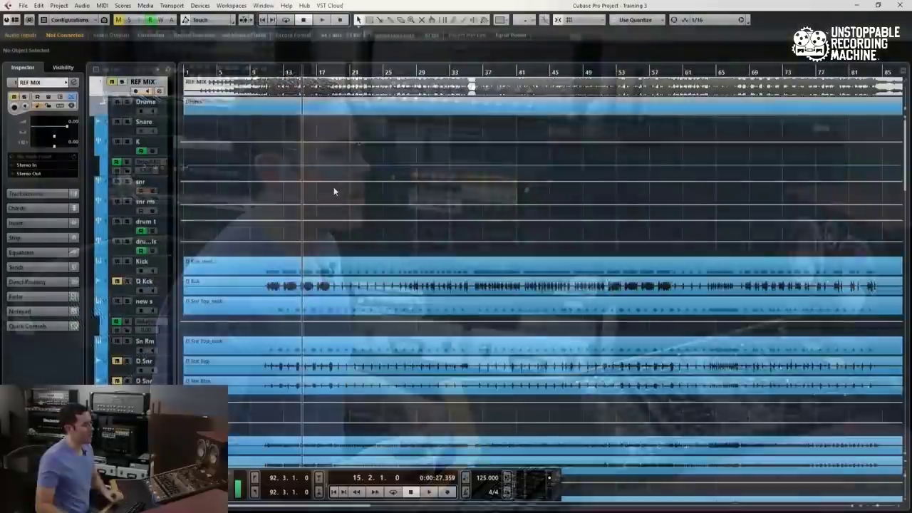
Zoom out to the whole song and look through all tracks from drums, bass and guitars to production and vocals
scroll(333, 187, "down", 15)
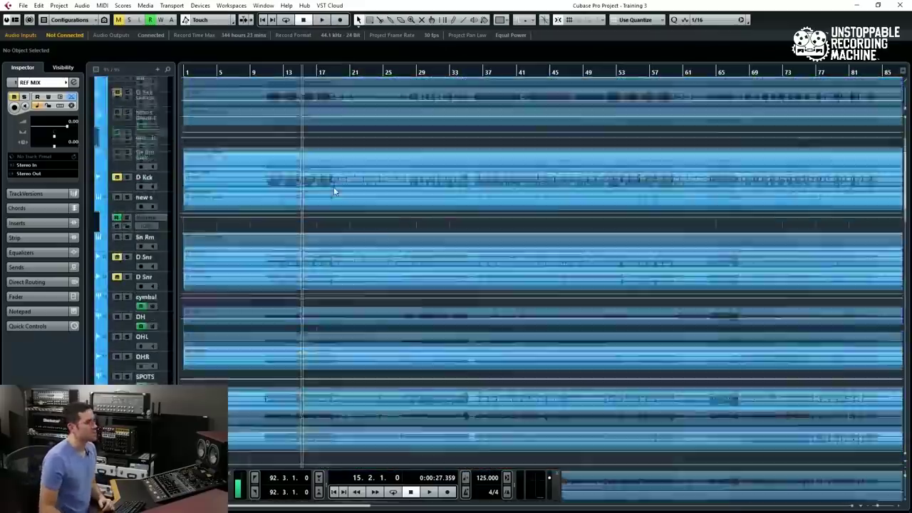
scroll(333, 186, "up", 5)
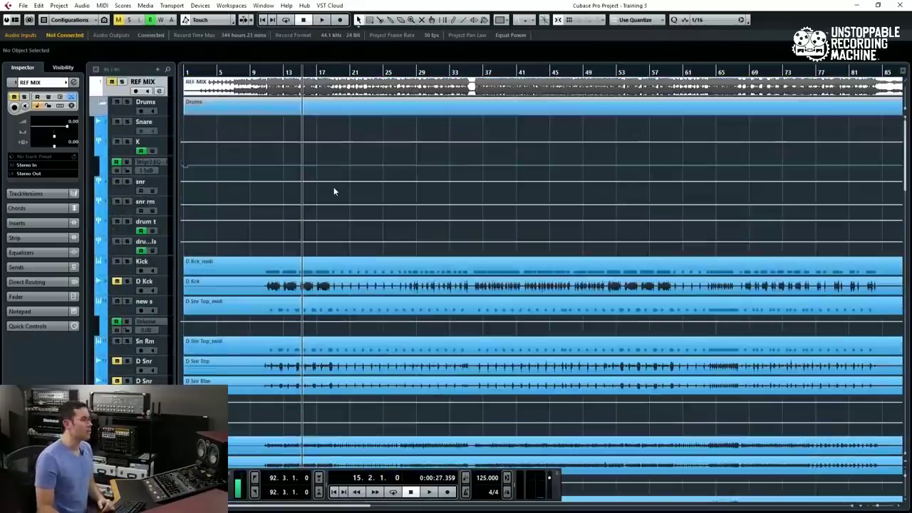
key("g")
key("g")
key("g")
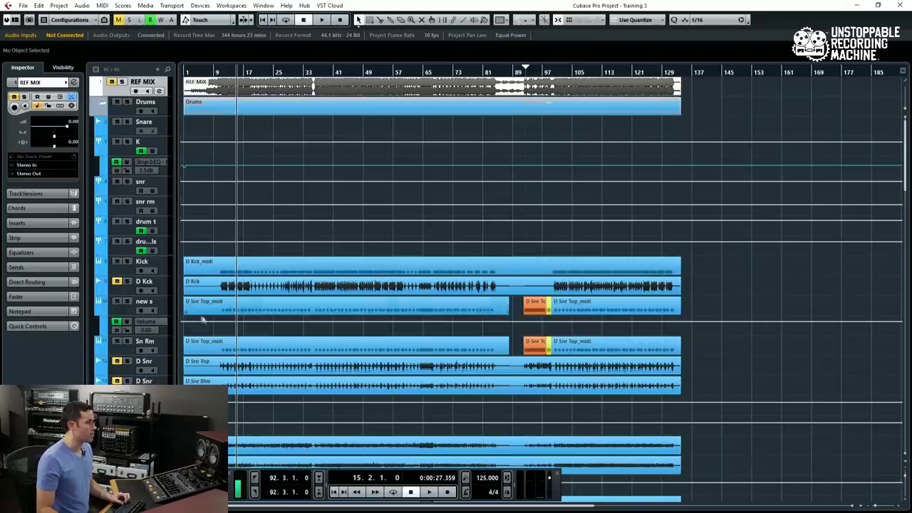
scroll(271, 274, "down", 10)
scroll(272, 273, "down", 5)
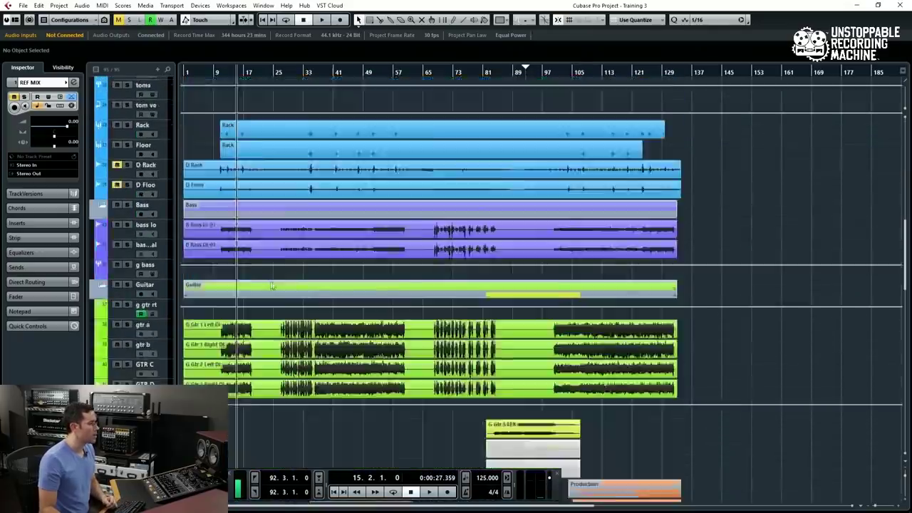
scroll(231, 256, "down", 2)
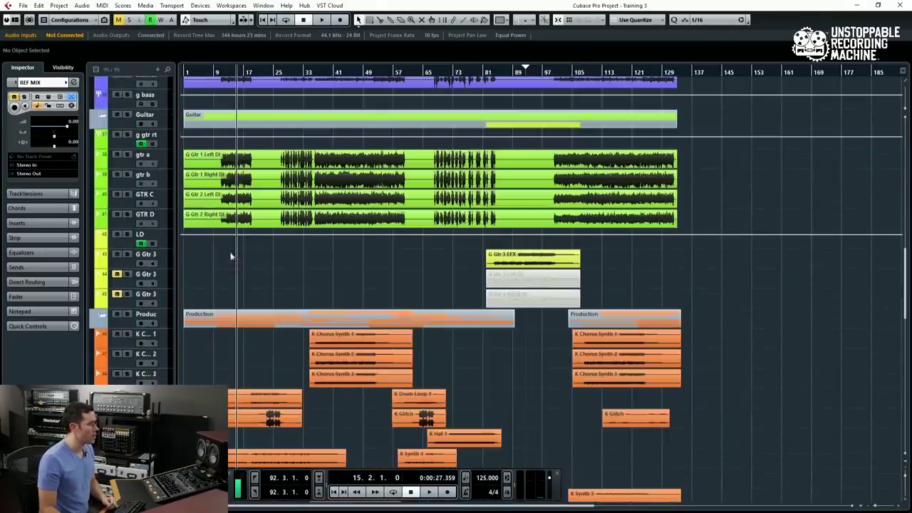
scroll(325, 223, "down", 12)
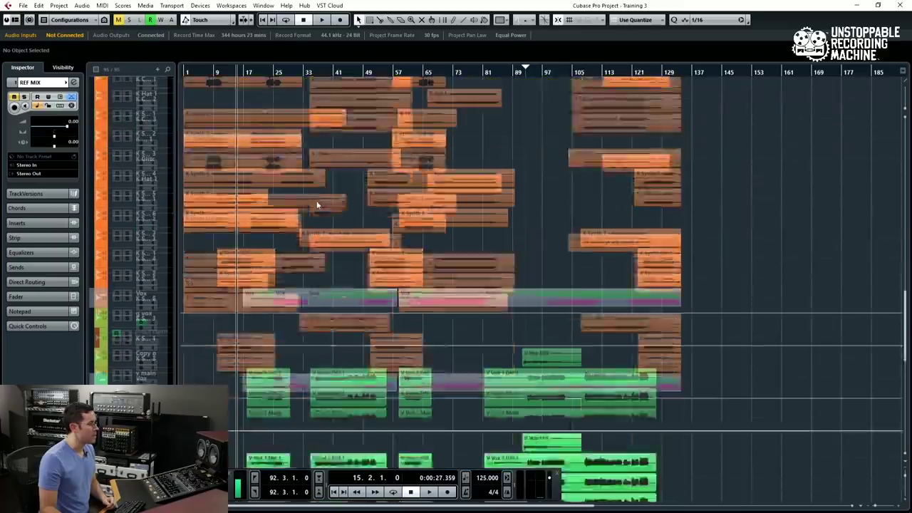
scroll(315, 261, "down", 6)
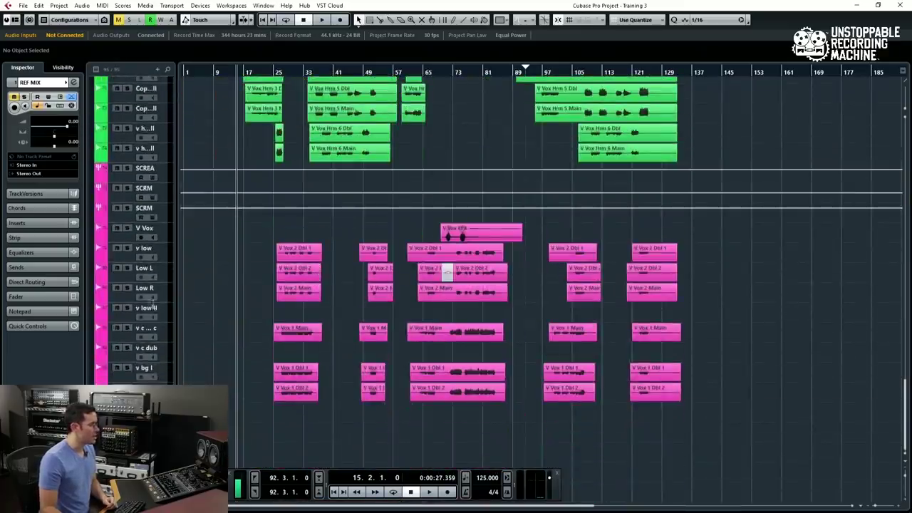
mouse_move(463, 399)
left_mouse_down()
mouse_move(465, 427)
mouse_move(468, 396)
left_mouse_up()
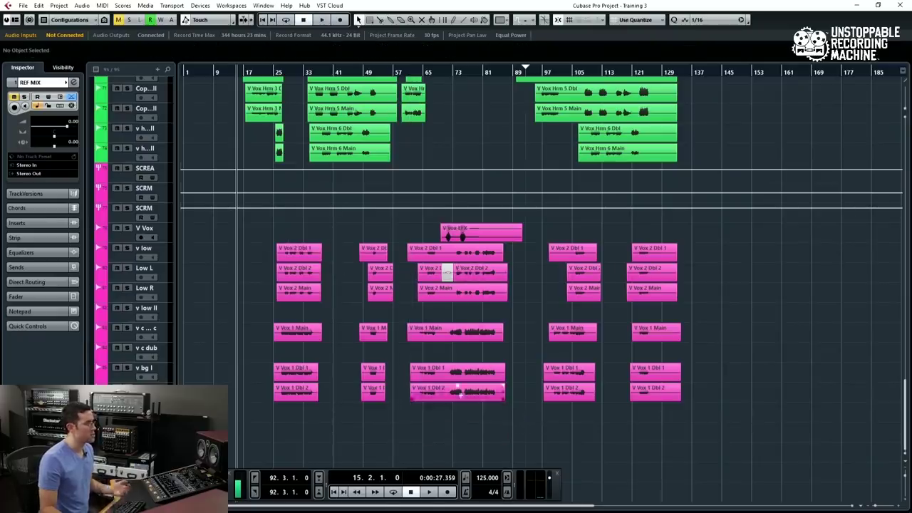
scroll(449, 378, "up", 15)
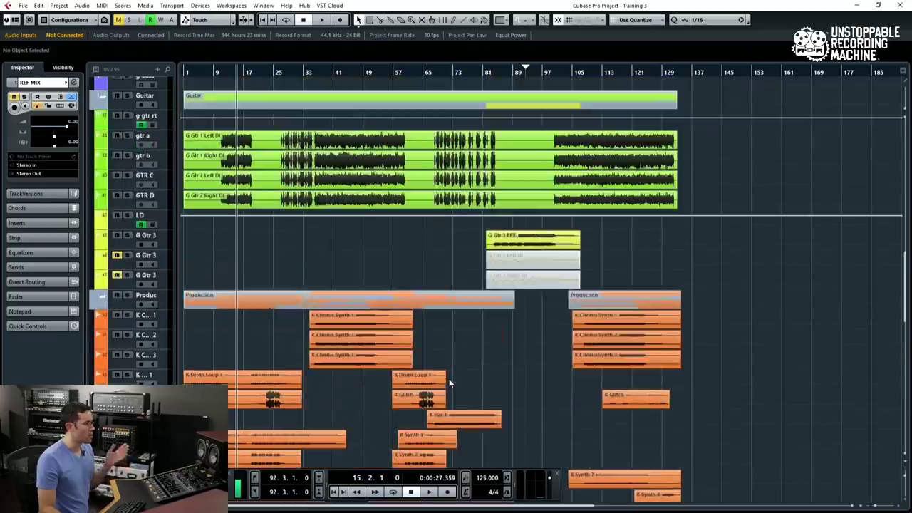
scroll(448, 383, "up", 15)
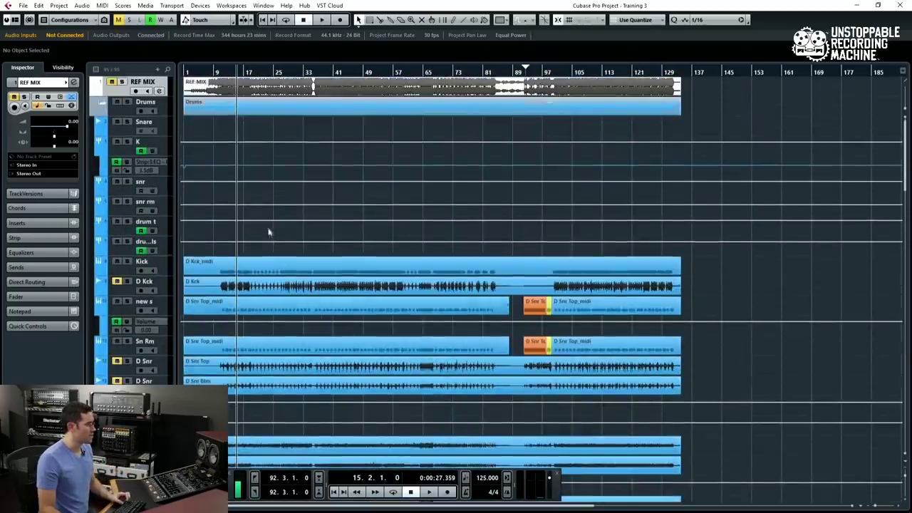
scroll(285, 235, "up", 2)
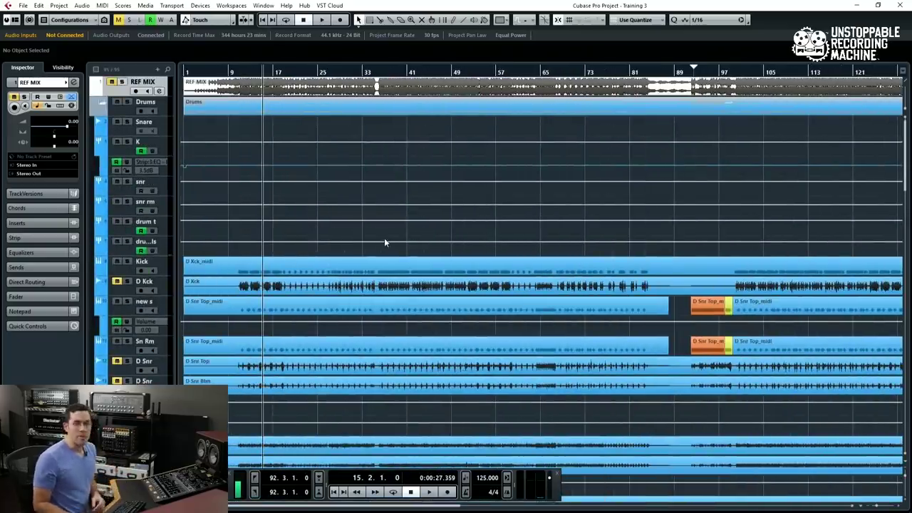
Listen to the full mix from about bar 11 and stop playback
key("KP_Subtract")
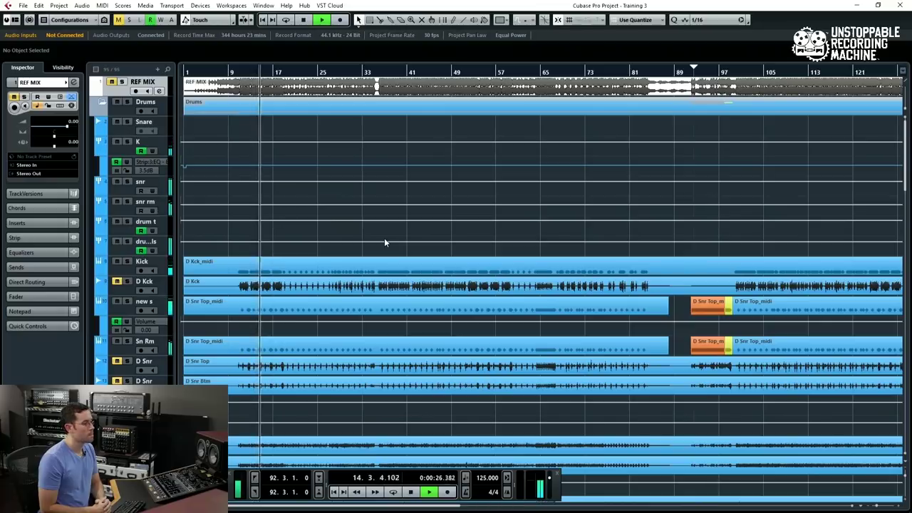
key("space")
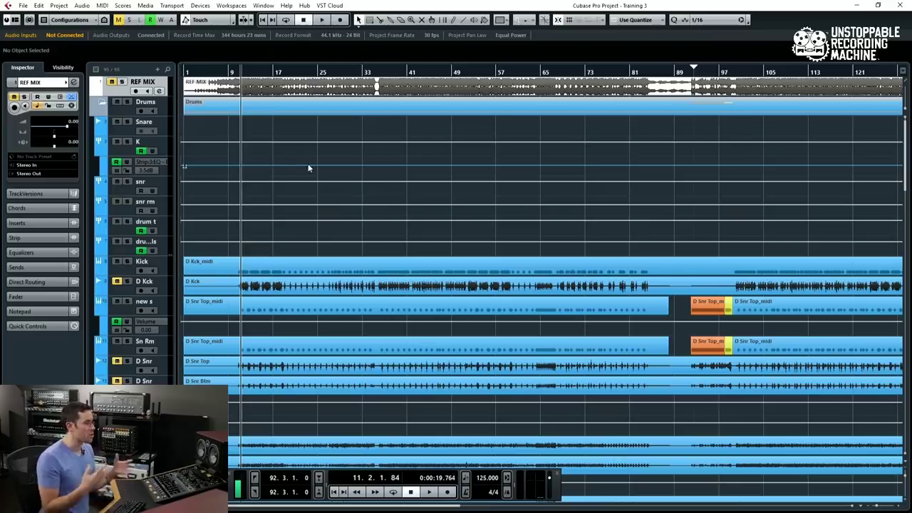
Inspect the SSLComp Stereo insert on the Stereo Out channel during playback and close its window
key("F3")
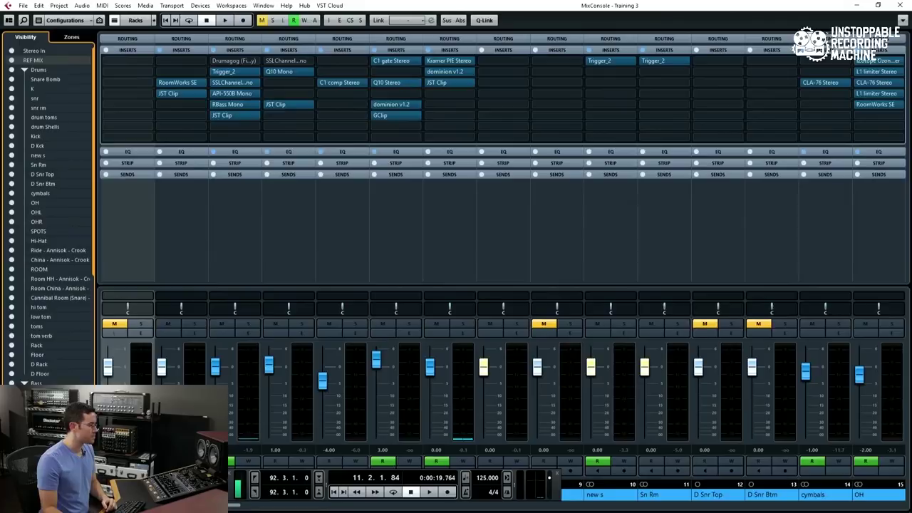
scroll(906, 491, "right", 15)
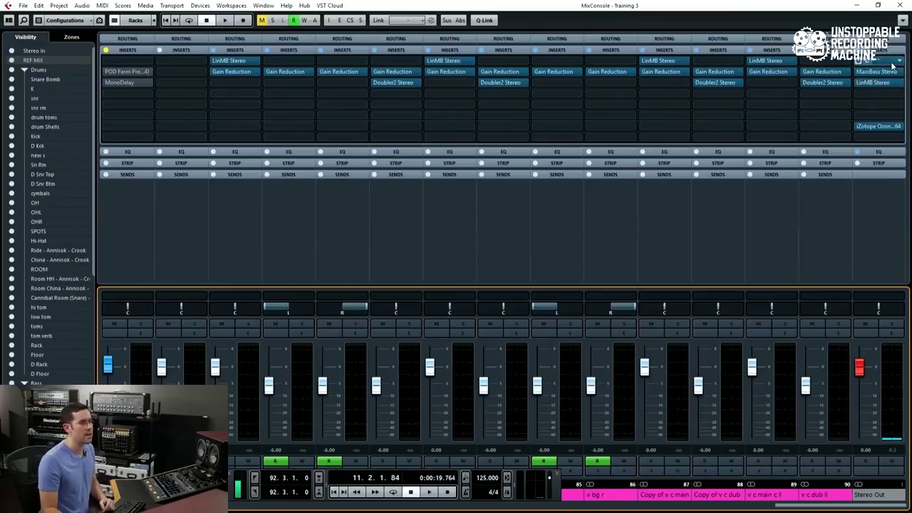
left_click(865, 62)
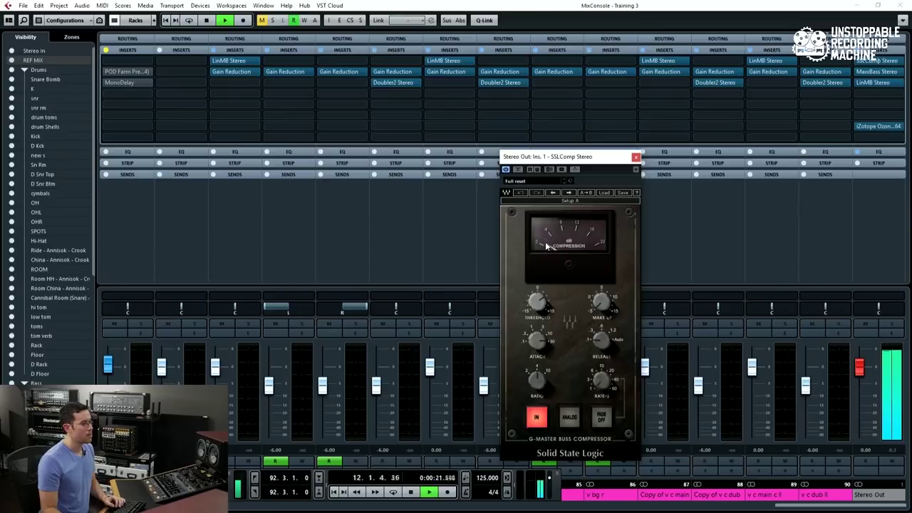
key("space")
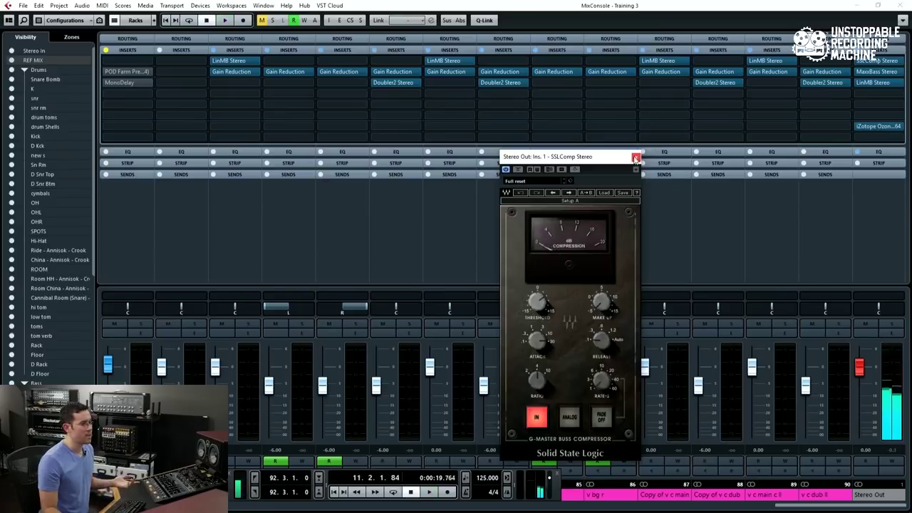
left_click(636, 157)
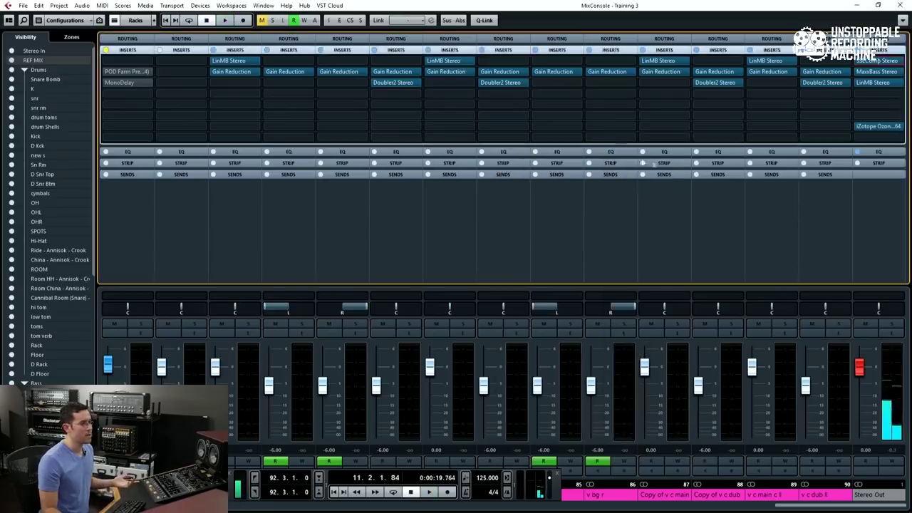
Check the iZotope Ozone 5 maximizer on the Stereo Out during playback, close it and return to the project arrangement
left_click(883, 128)
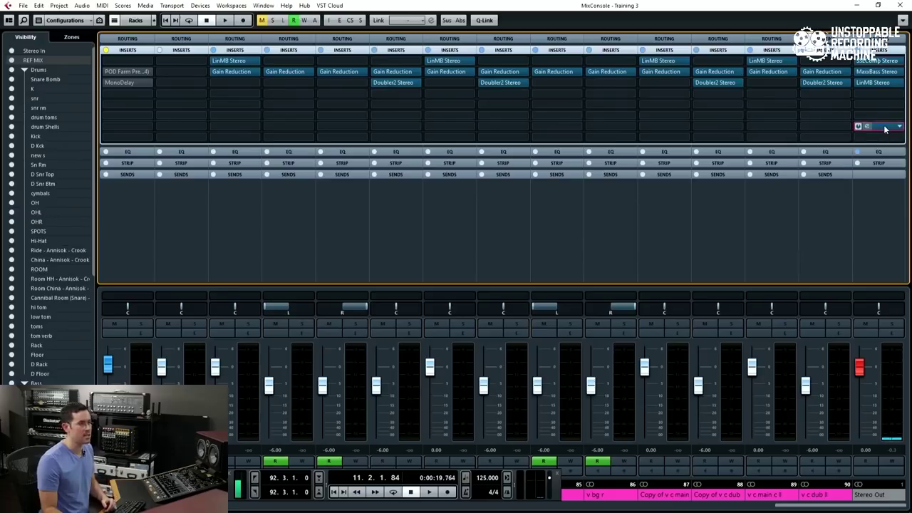
left_click(886, 129)
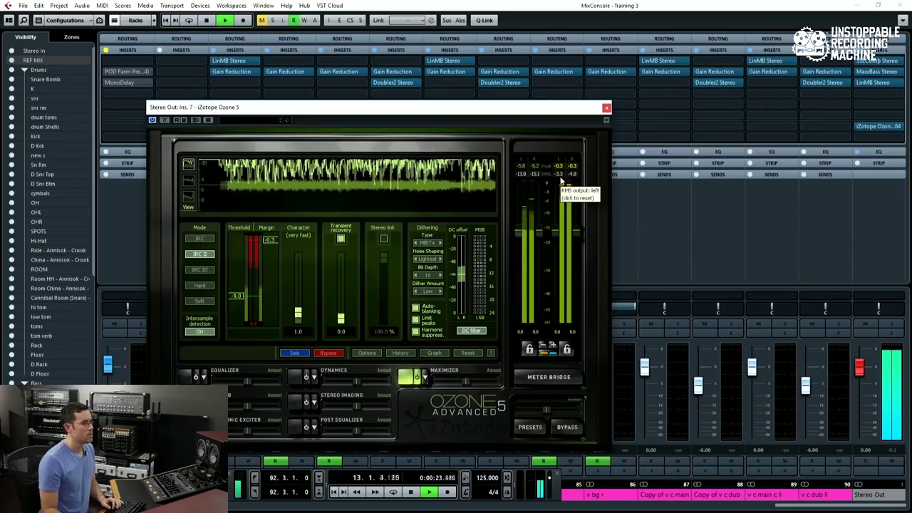
key("space")
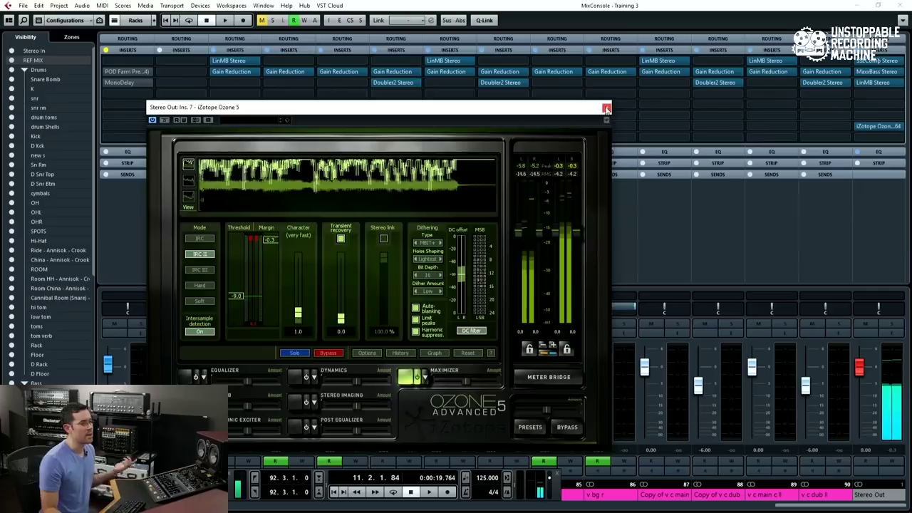
left_click(606, 109)
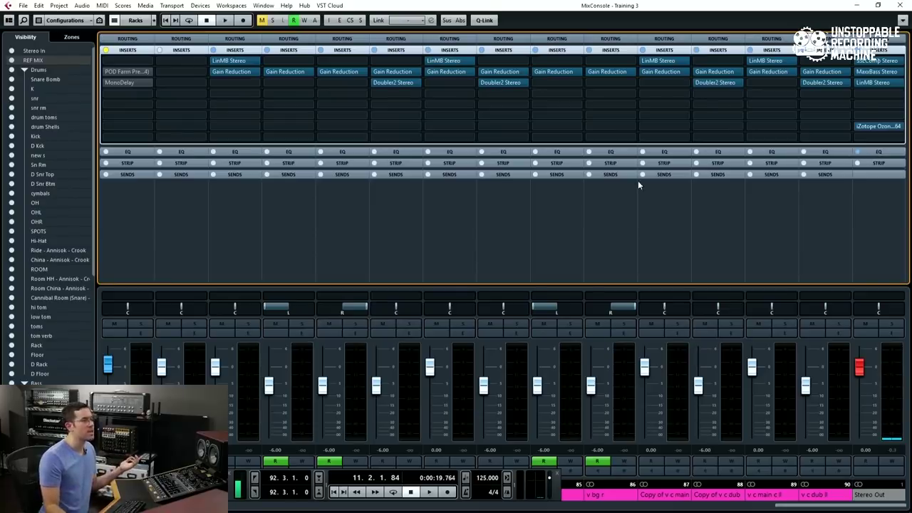
key("F3")
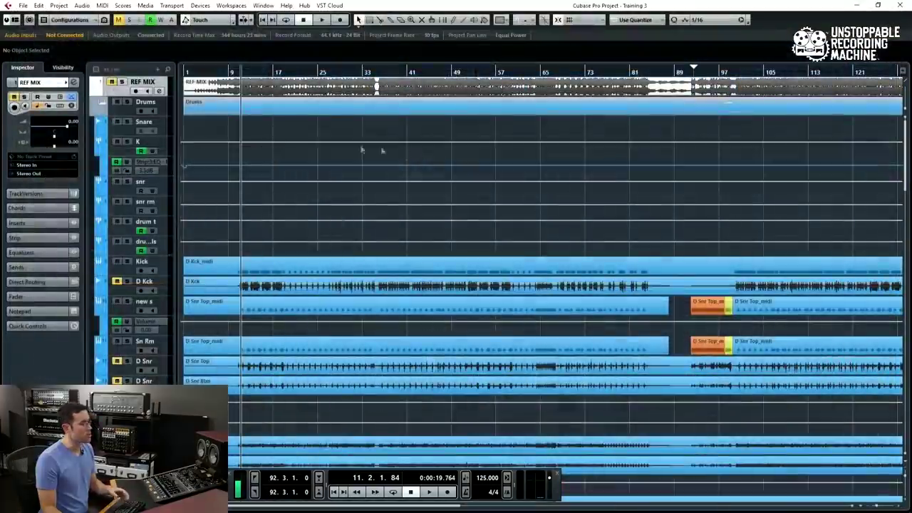
Move the playhead to about bar 37 and play the song from there with the synth and vocal tracks in view
key("shift+g")
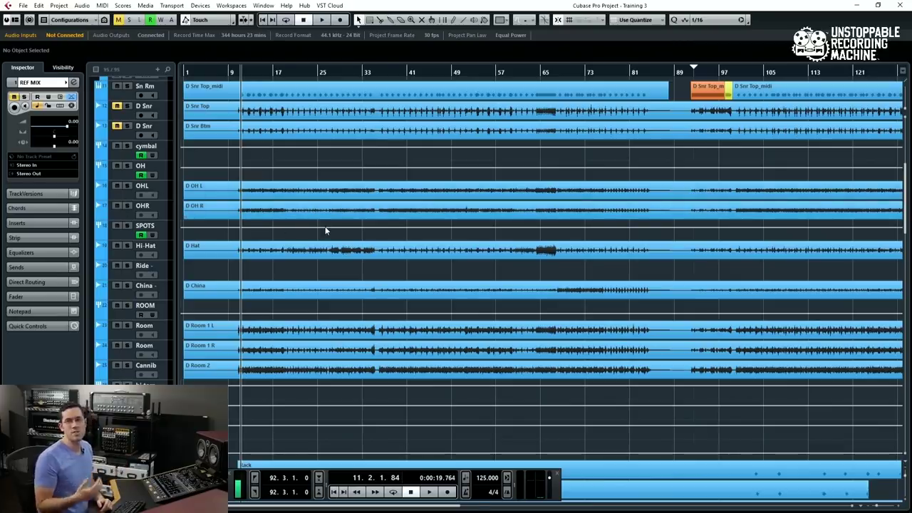
key("KP_Add")
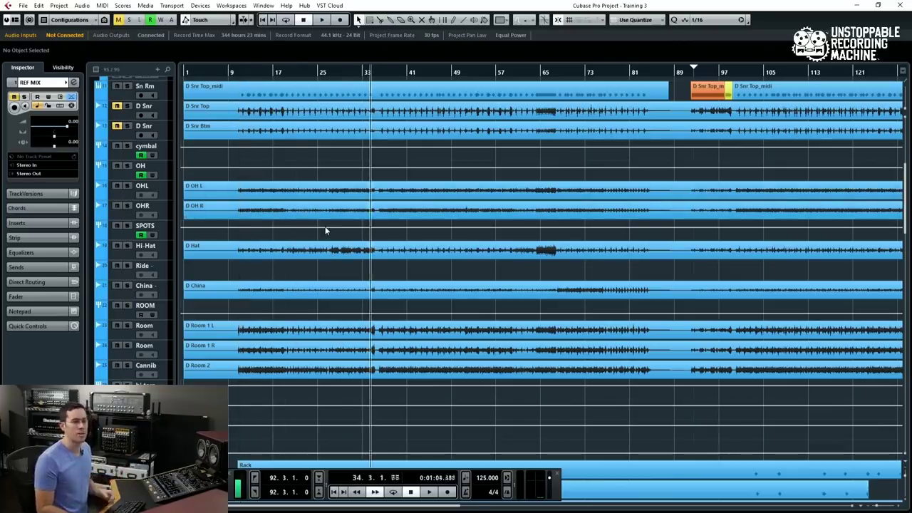
scroll(457, 292, "down", 10)
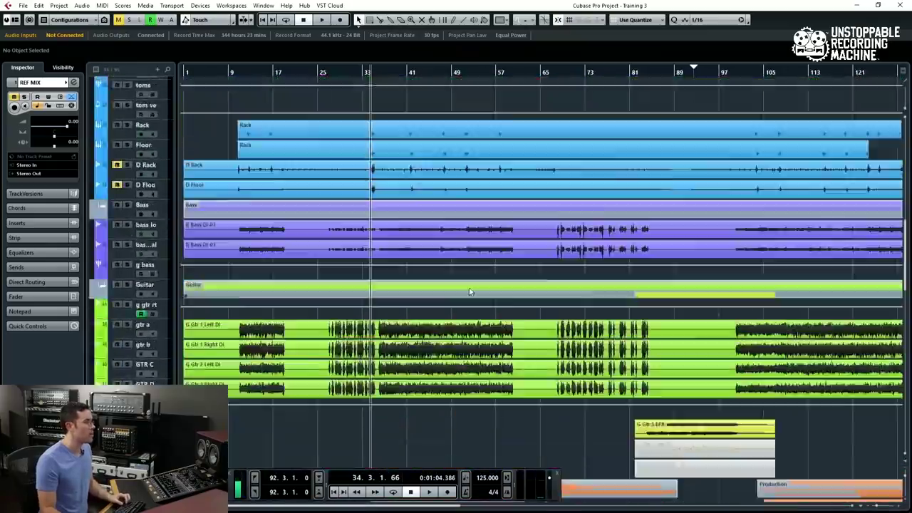
key("KP_Add")
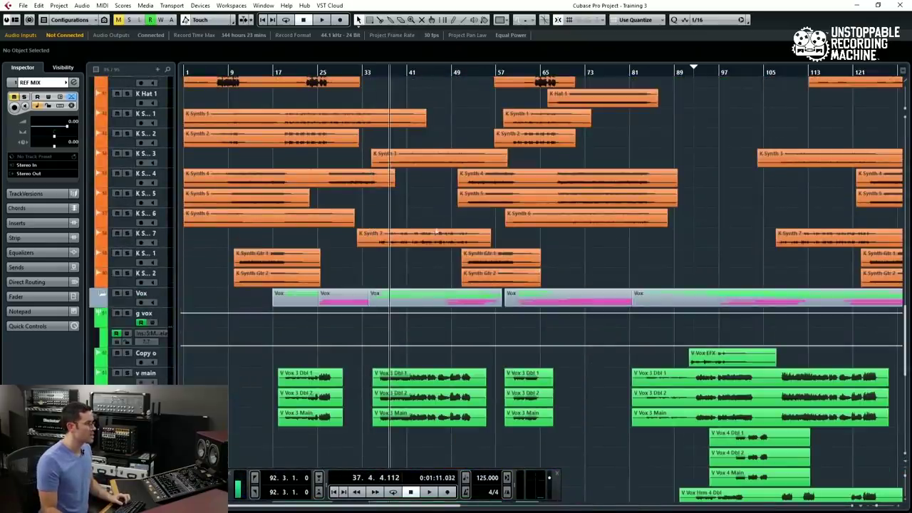
key("space")
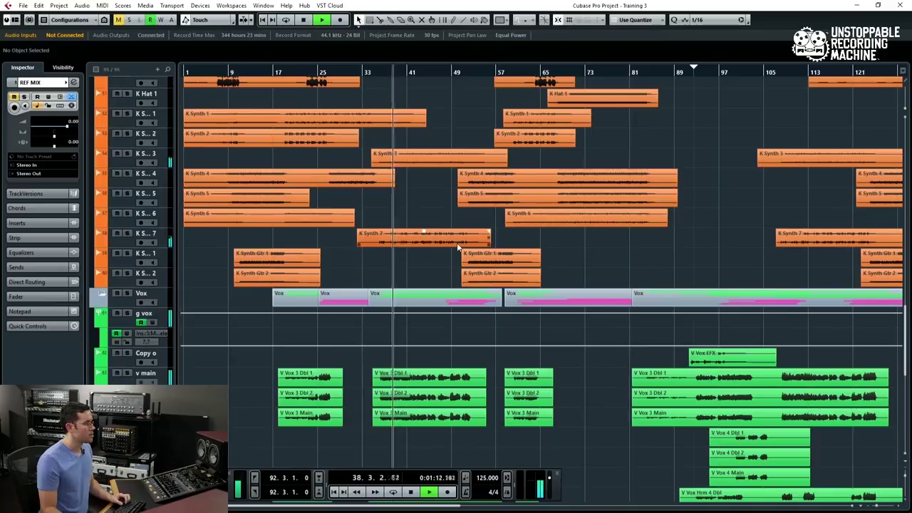
Move the playhead on to about bar 53, listen briefly and stop playback
key("KP_Add")
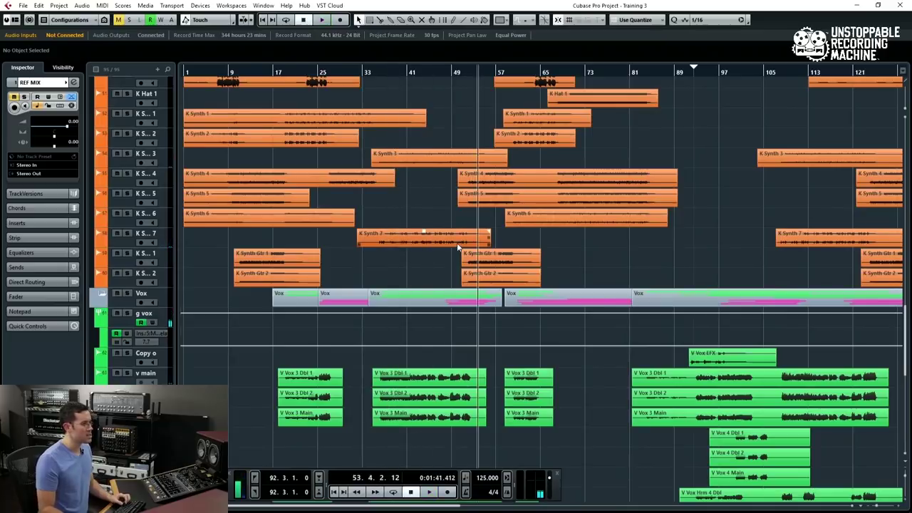
key("space")
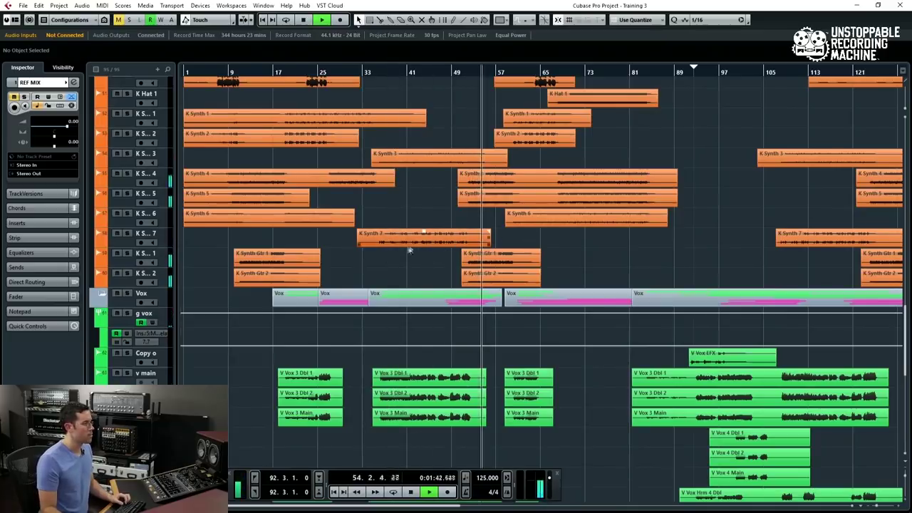
key("space")
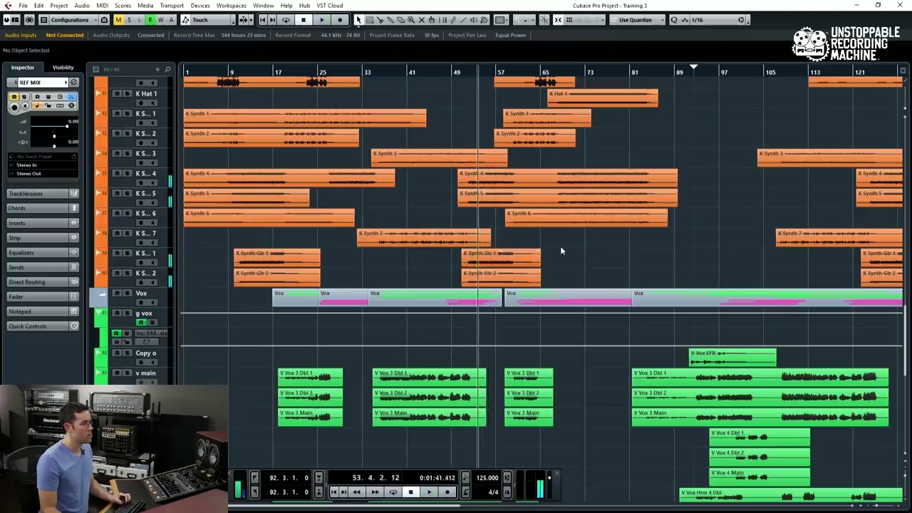
Move the playhead back to about bar 42 and play the song with the harmony and screamed vocal tracks in view
scroll(560, 246, "down", 10)
scroll(560, 249, "down", 1)
key("KP_Subtract")
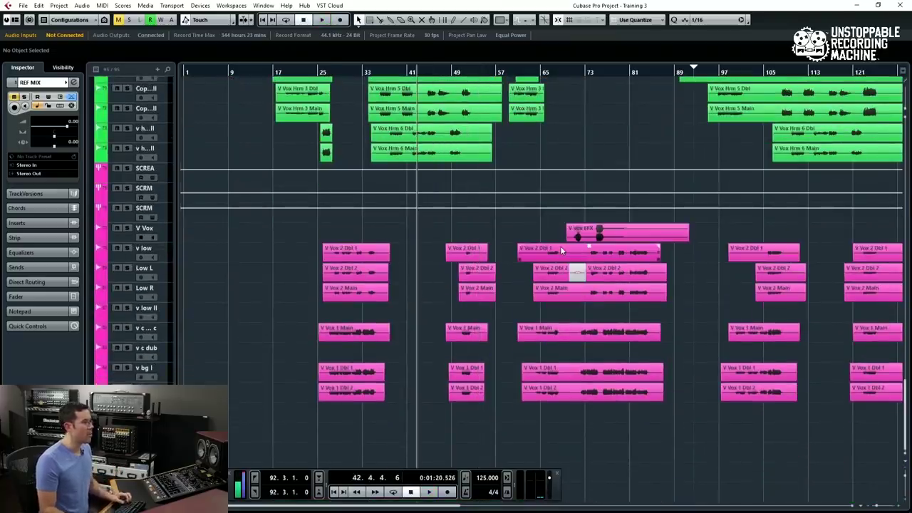
scroll(617, 247, "up", 20)
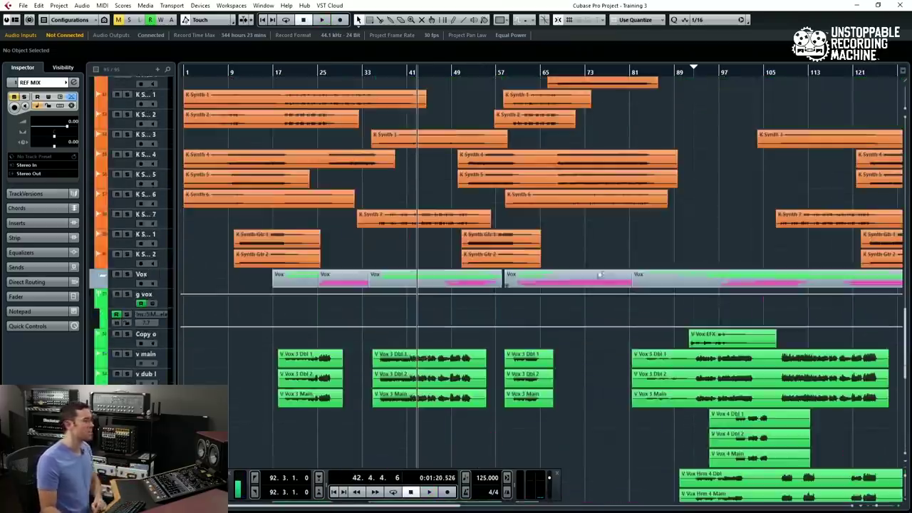
scroll(499, 244, "down", 12)
key("space")
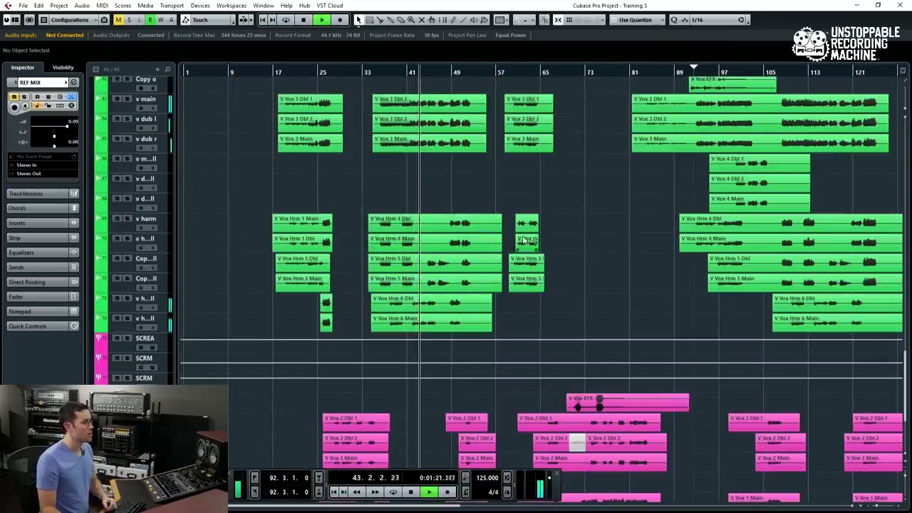
Move the playhead to bar 77, play the song from there with the screamed vocal tracks in view, and stop playback
scroll(578, 223, "down", 8)
scroll(577, 223, "up", 15)
scroll(421, 213, "down", 15)
scroll(564, 218, "up", 3)
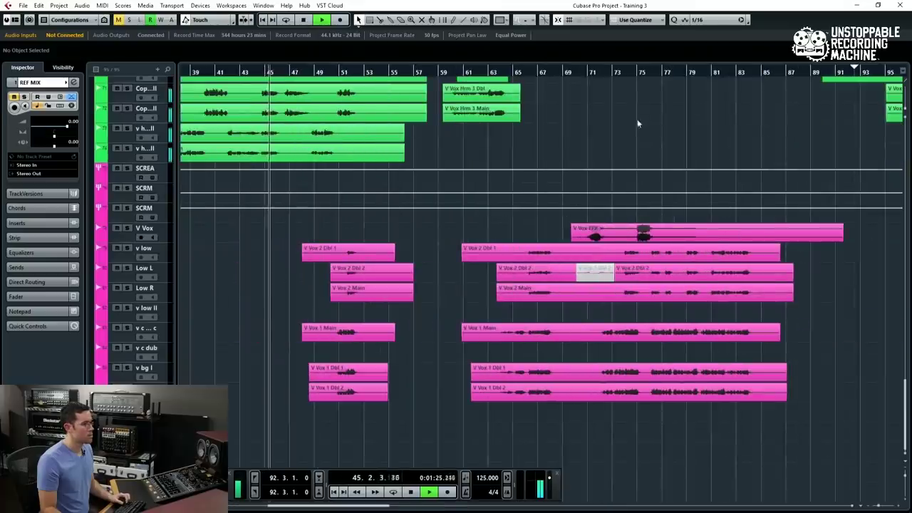
key("space")
left_click(662, 73)
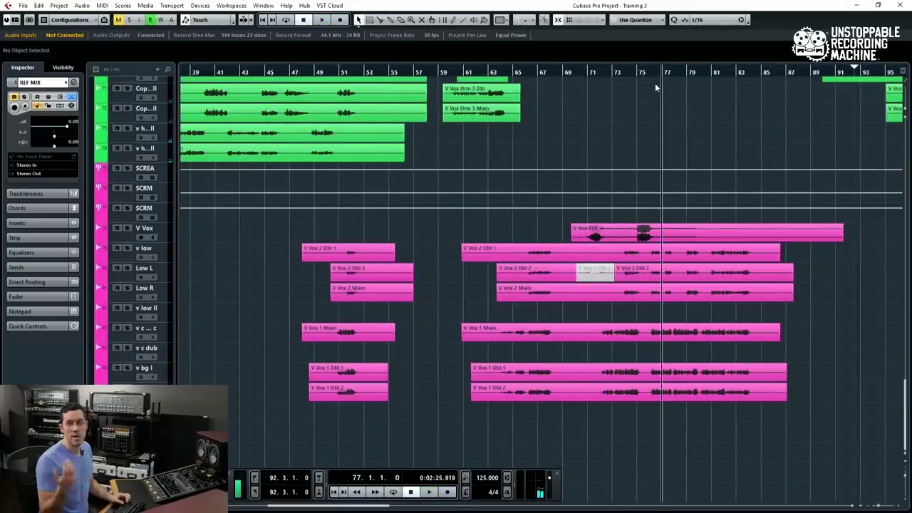
key("space")
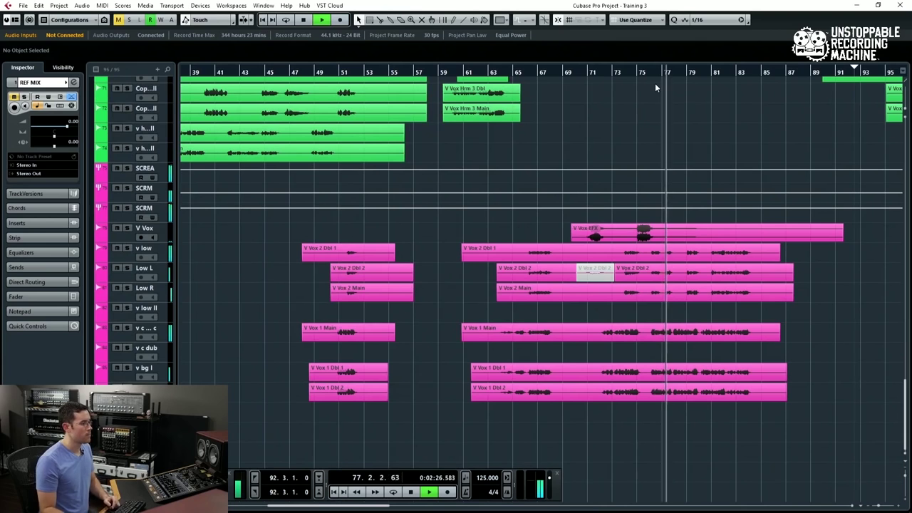
scroll(711, 179, "down", 3)
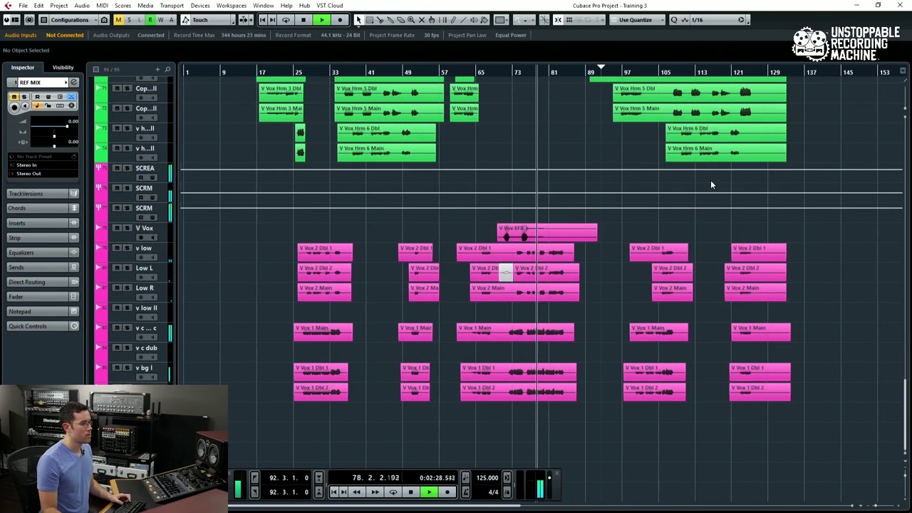
scroll(426, 191, "down", 2)
key("space")
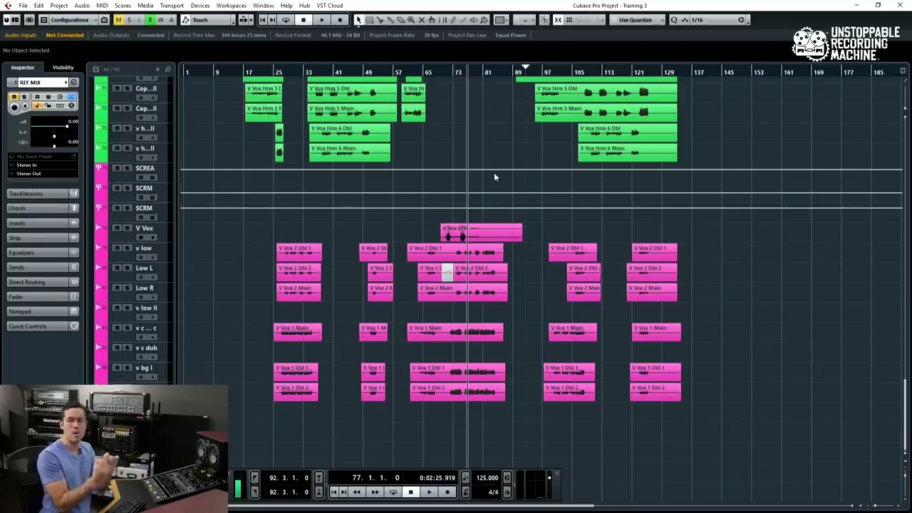
Survey the project's tracks from the reference mix down through the snare, cymbal, room, tom and bass tracks
scroll(495, 173, "up", 15)
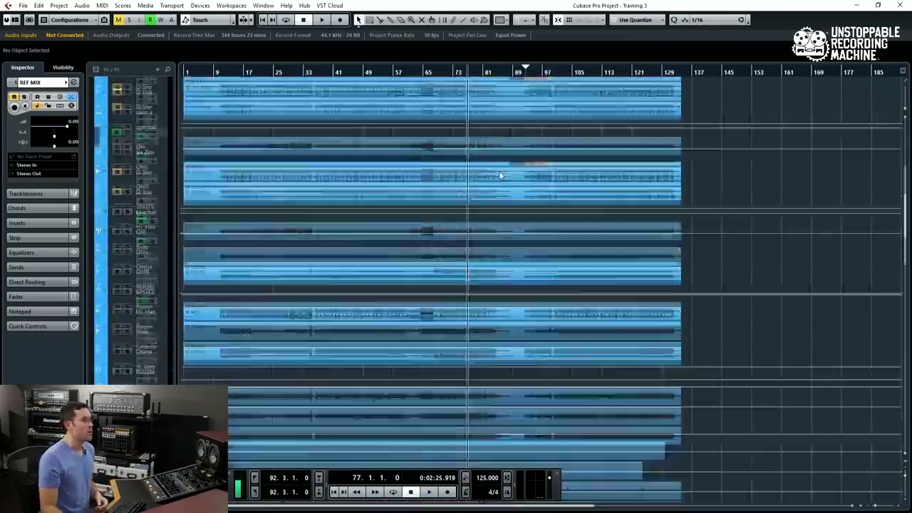
scroll(500, 176, "up", 4)
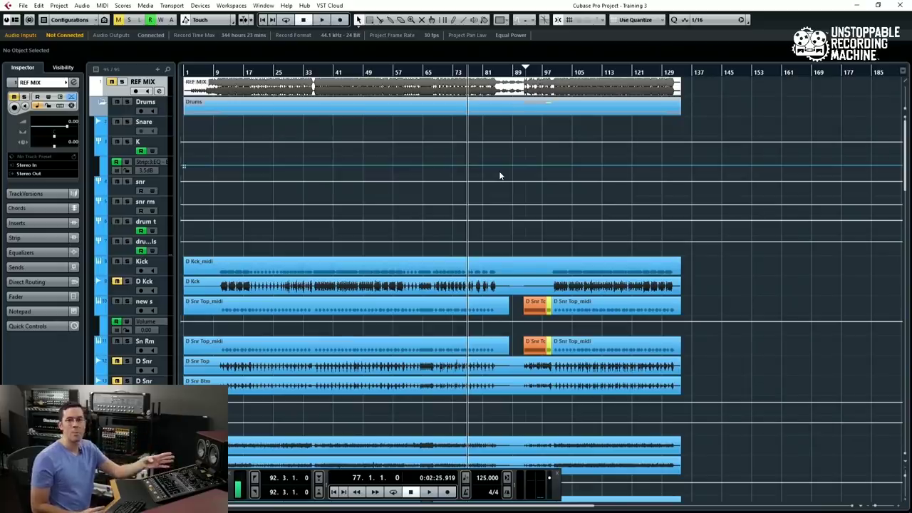
scroll(499, 175, "down", 10)
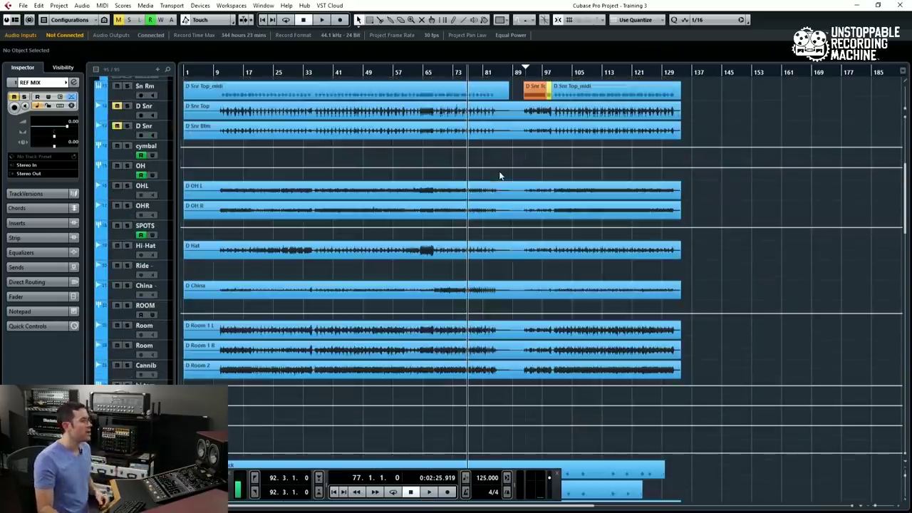
scroll(454, 166, "down", 7)
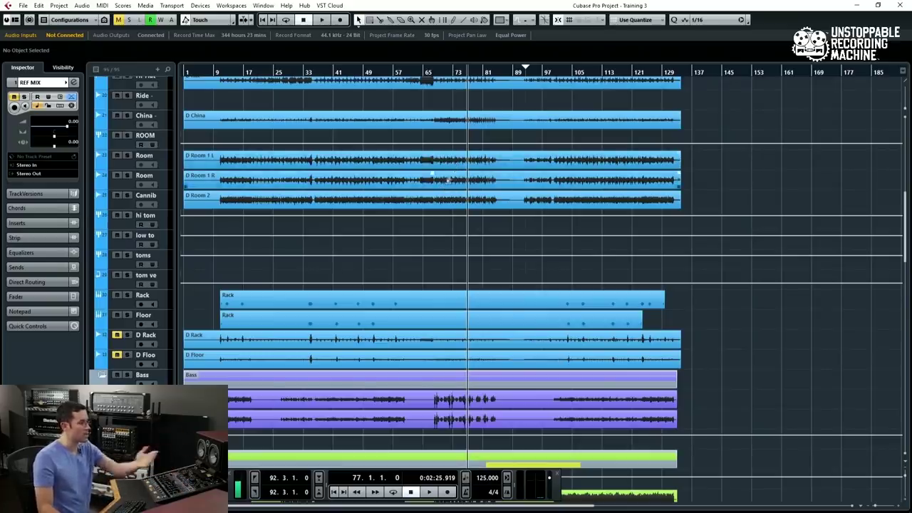
scroll(454, 163, "down", 7)
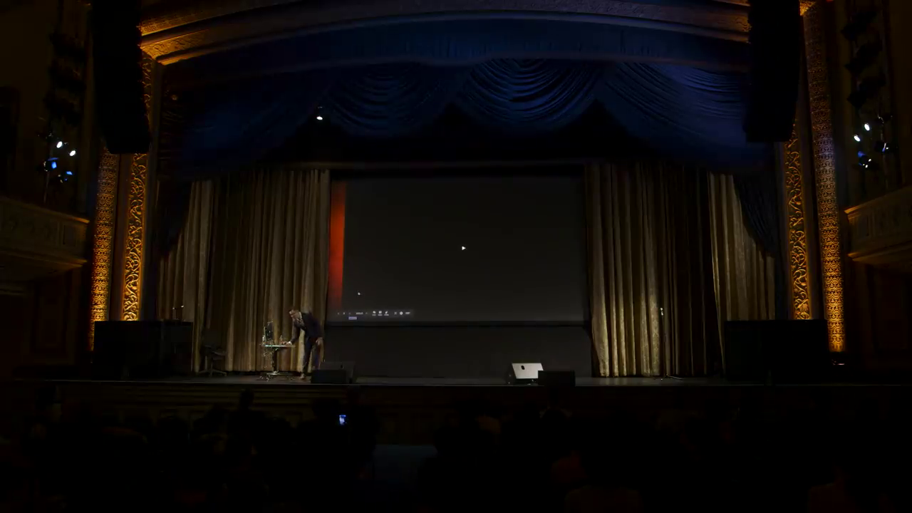
key("Right")
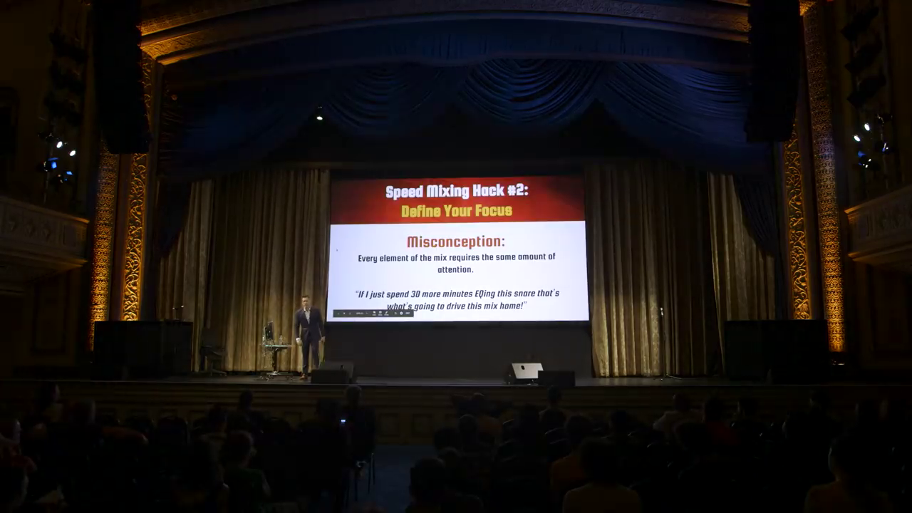
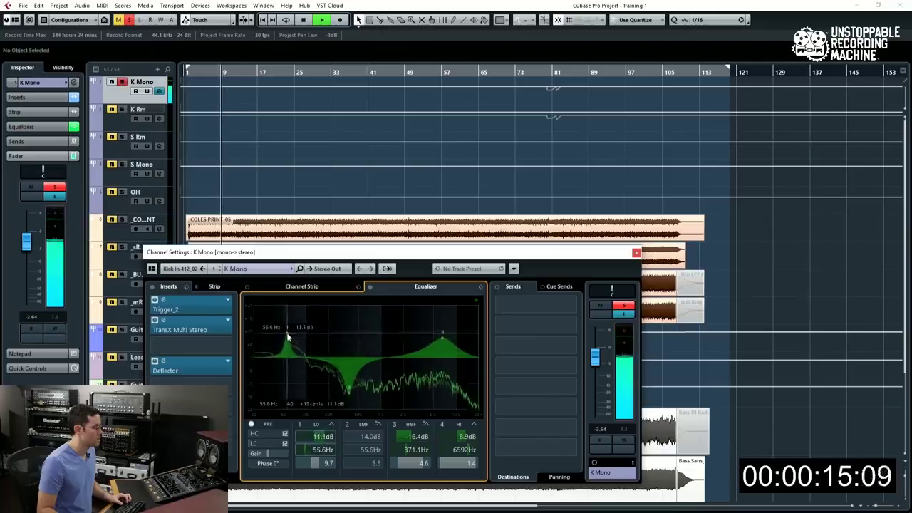
Set the K Mono EQ to cut 16.4 dB at 277.1 Hz and boost 14.4 dB at 50.2 Hz, unsolo it and close its settings
left_click_drag(348, 396, 340, 396)
mouse_move(285, 338)
left_mouse_down()
mouse_move(274, 317)
mouse_move(284, 321)
left_mouse_up()
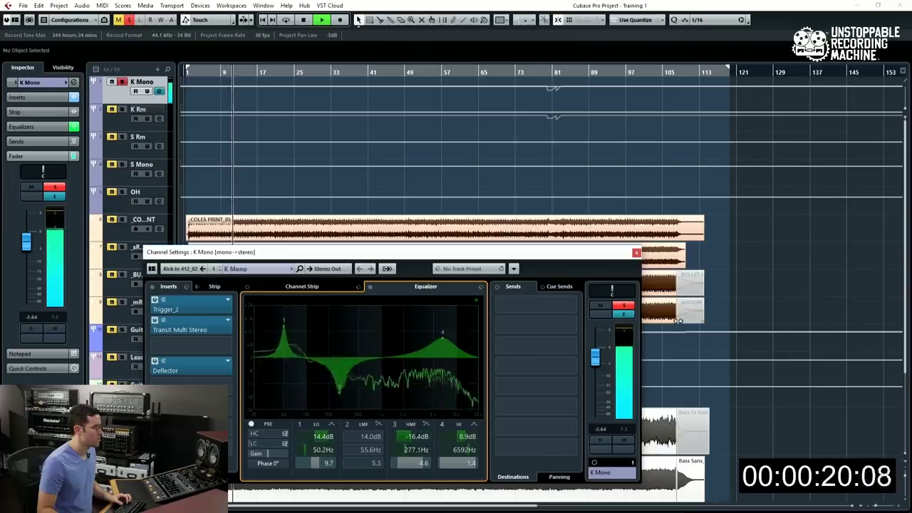
left_click(623, 305)
left_click(637, 252)
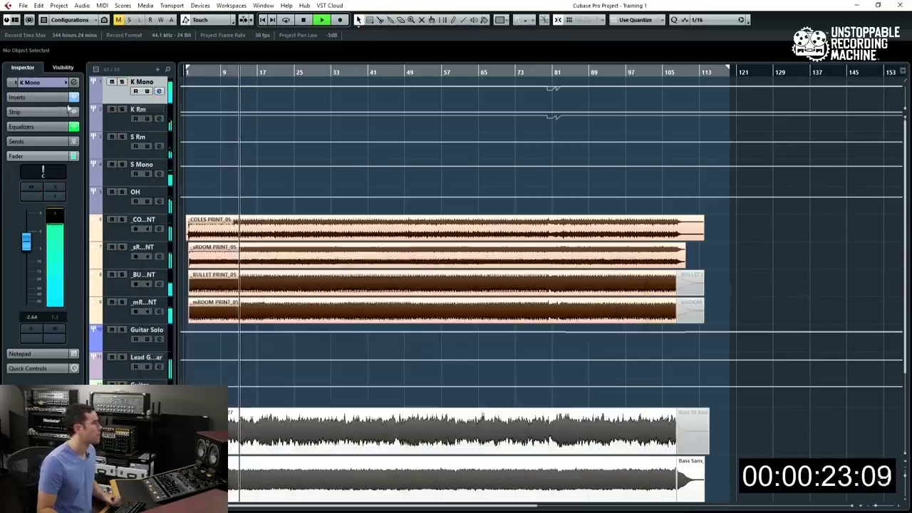
Solo K Rm and EQ it with +11.3 dB at 99.7 Hz, -7.9 dB at 335.1 Hz and +7.2 dB at 1933 Hz, ending back in the full mix
left_click(121, 110)
left_click(74, 82)
left_click_drag(432, 366, 402, 345)
left_click_drag(334, 356, 344, 373)
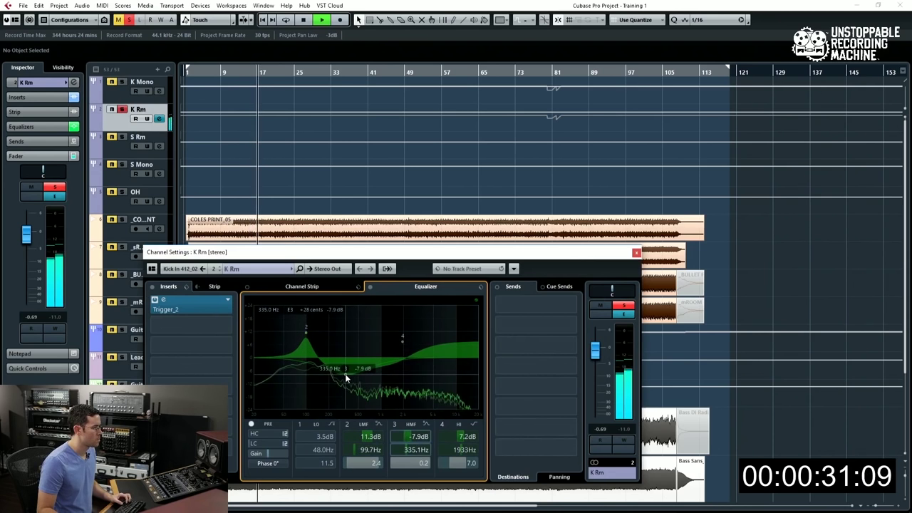
left_click(636, 252)
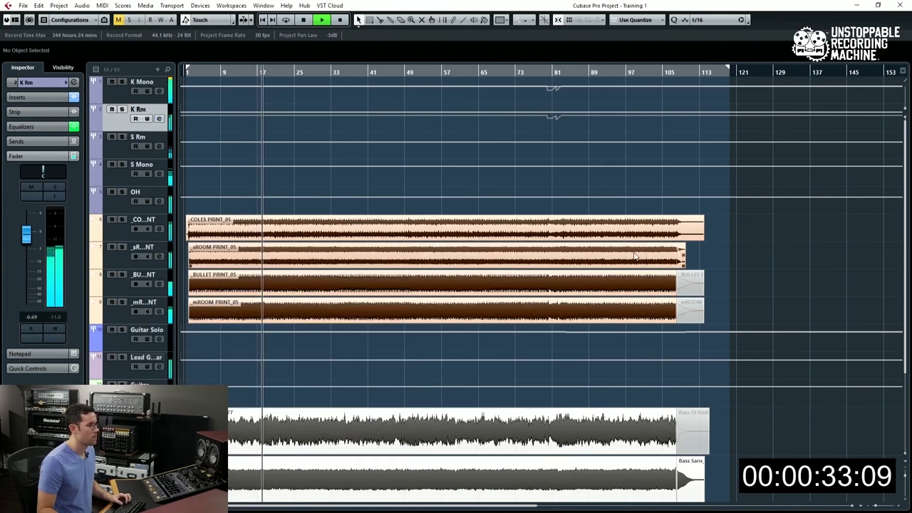
Solo S Mono, EQ it with +3.7 dB at 206.9 Hz, -19.2 dB at 550.5 Hz and +8.3 dB at 1745 Hz, and unsolo it
left_click(121, 148)
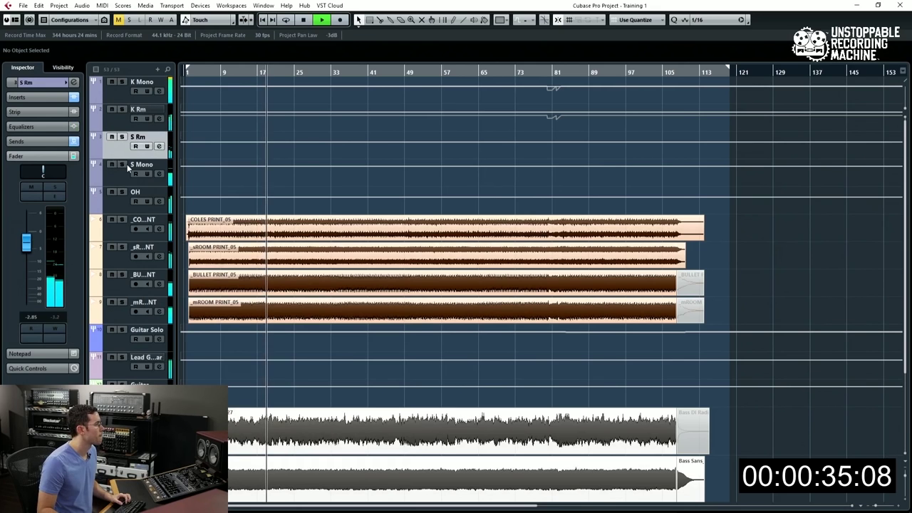
left_click(123, 164)
left_click(158, 173)
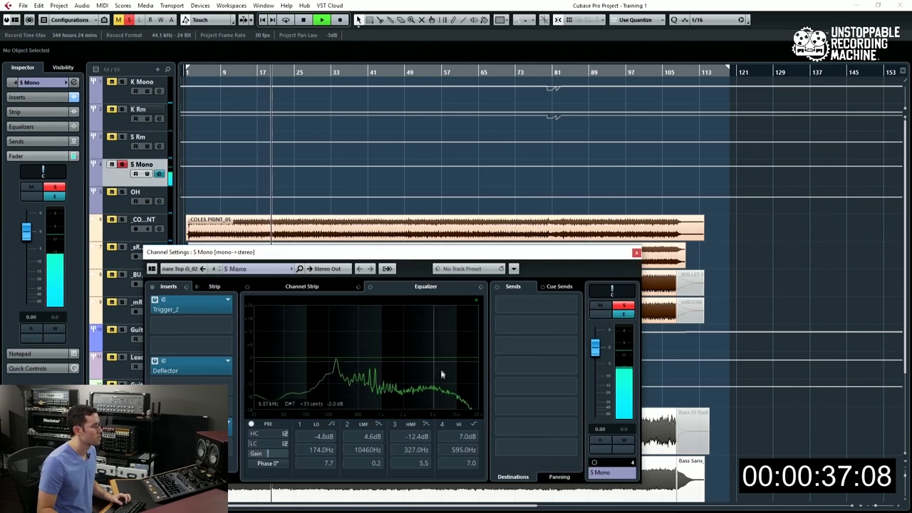
left_click_drag(426, 363, 400, 341)
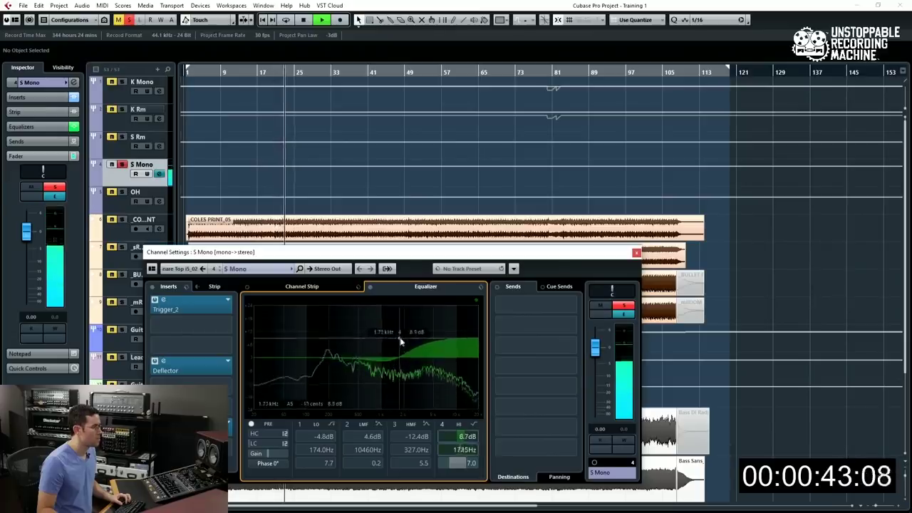
left_click_drag(351, 357, 361, 398)
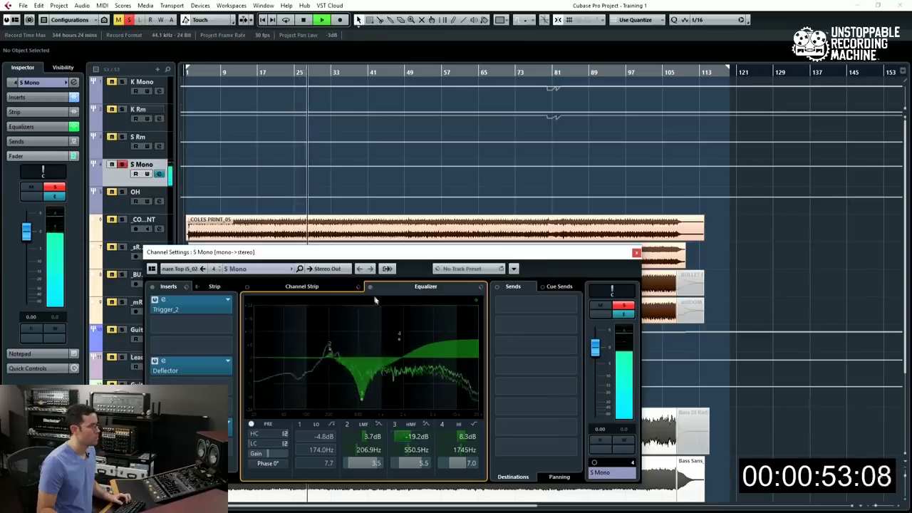
key("s")
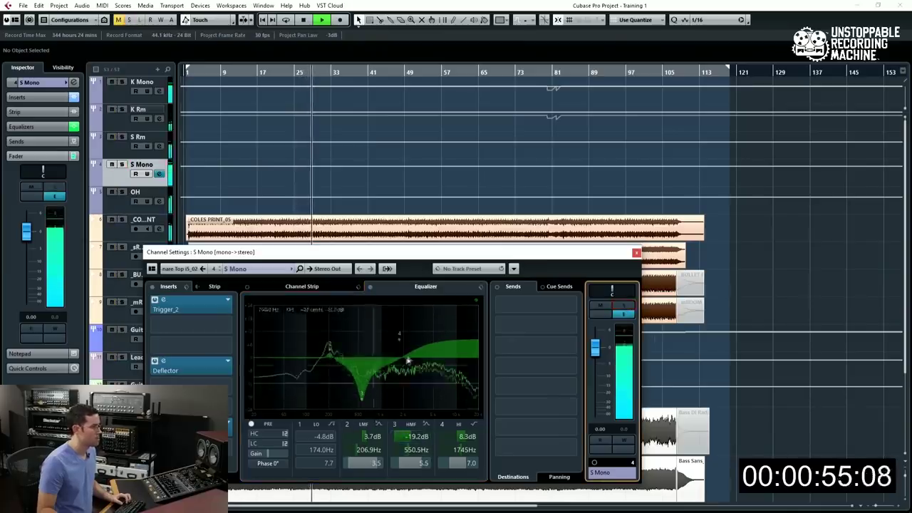
left_click(636, 253)
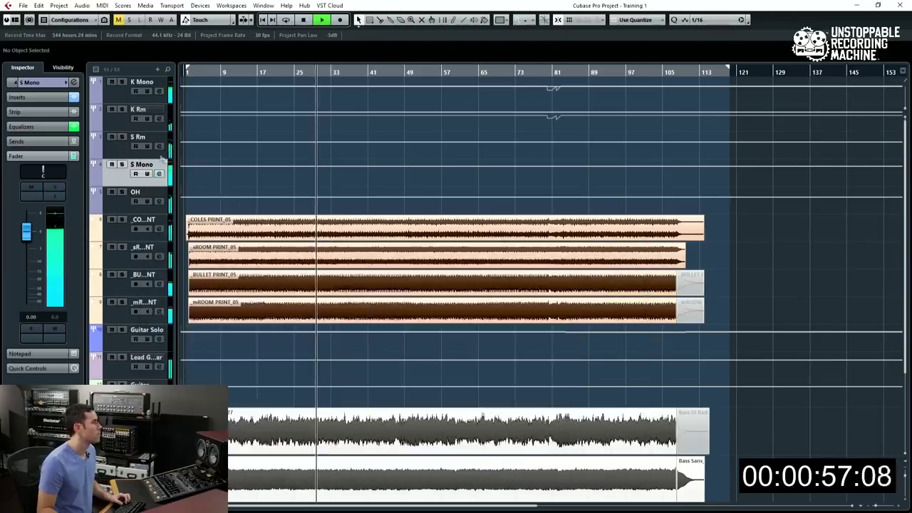
Solo S Rm, EQ it with -14.0 dB at 355.2 Hz, -4.4 dB at 442.2 Hz and +1.7 dB at 1695 Hz, and unsolo it
left_click(121, 137)
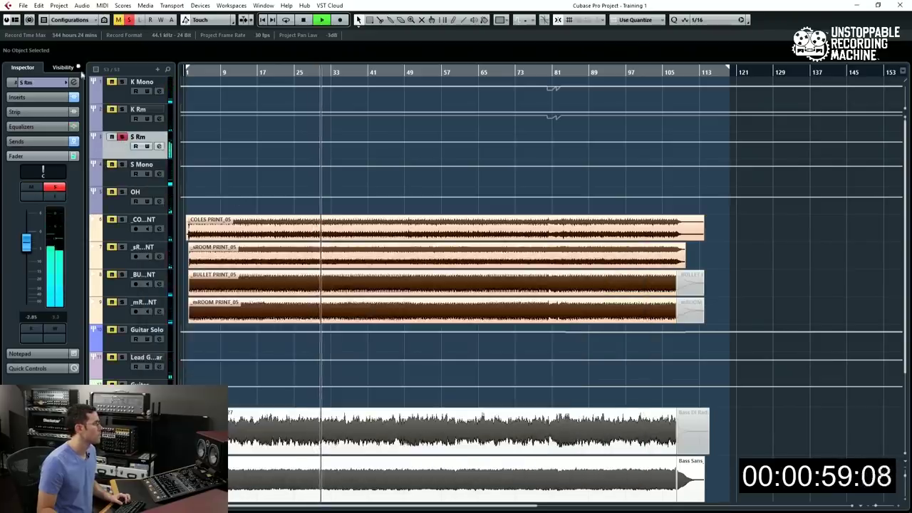
key("e")
left_click_drag(333, 351, 355, 376)
left_click_drag(439, 360, 399, 343)
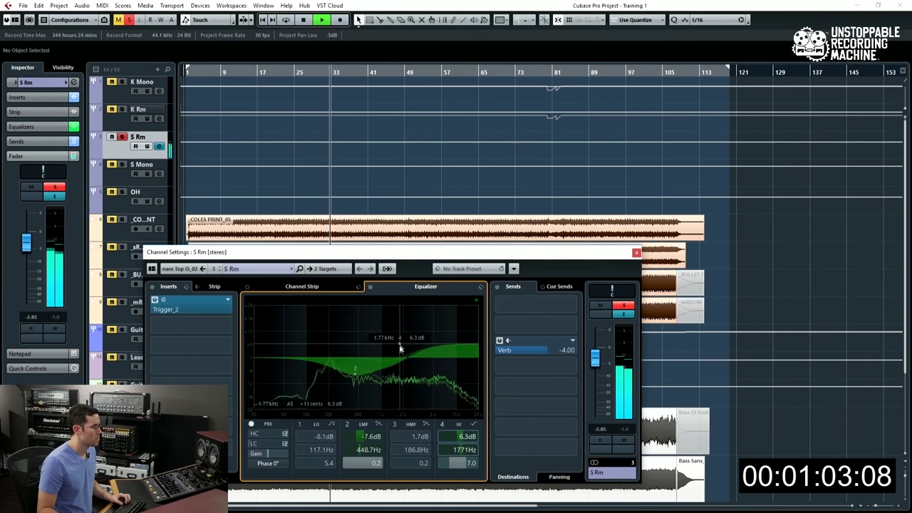
left_click_drag(354, 370, 354, 365)
left_click_drag(399, 348, 397, 352)
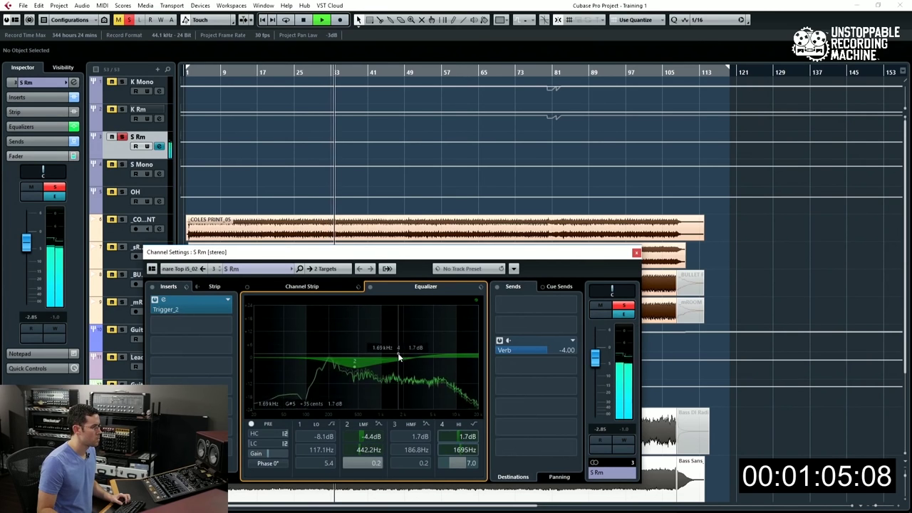
left_click_drag(310, 372, 348, 388)
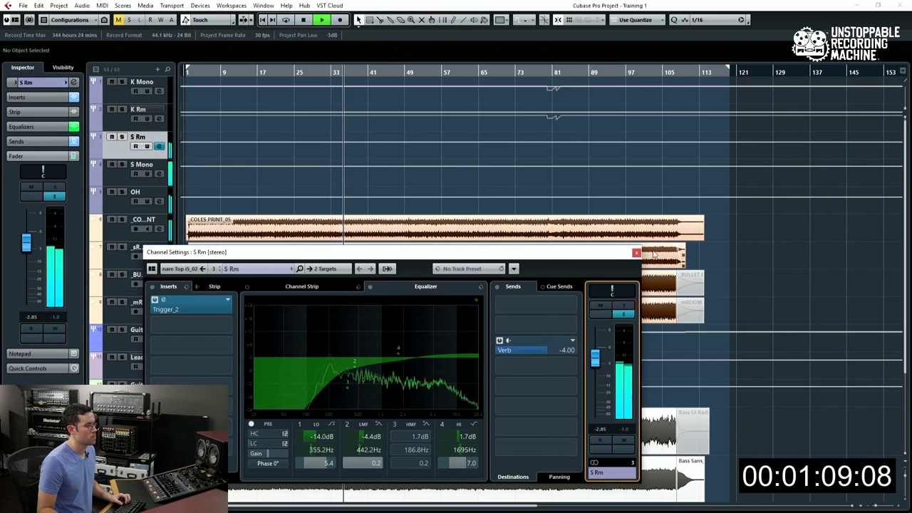
key("e")
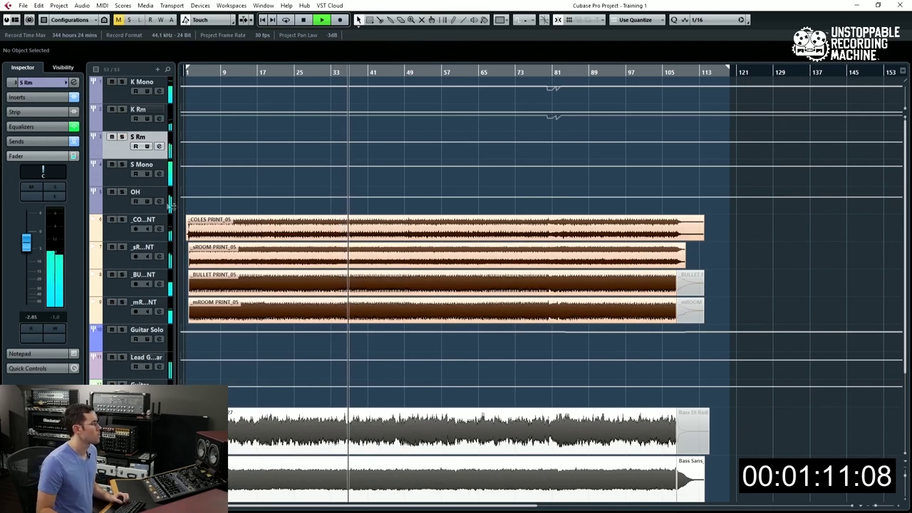
Lower the S Mono channel's volume fader to -2.61 dB
left_click(115, 181)
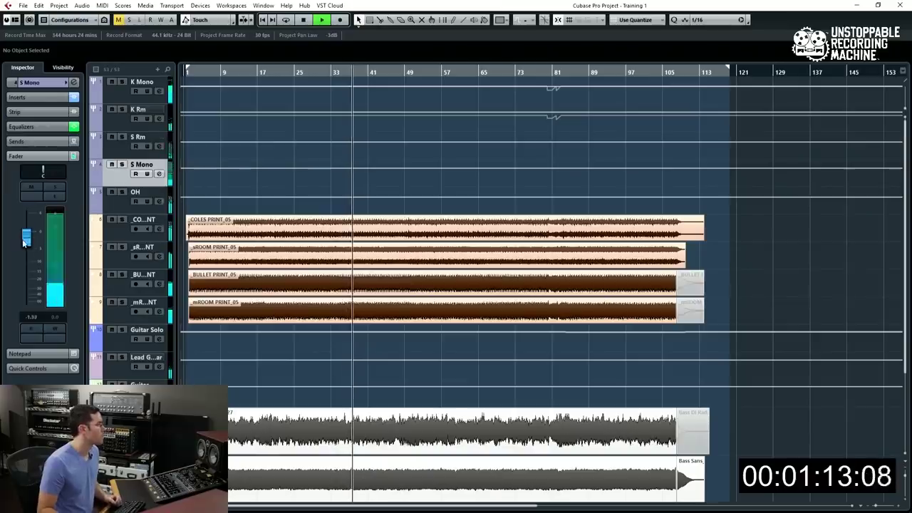
left_click_drag(27, 245, 28, 245)
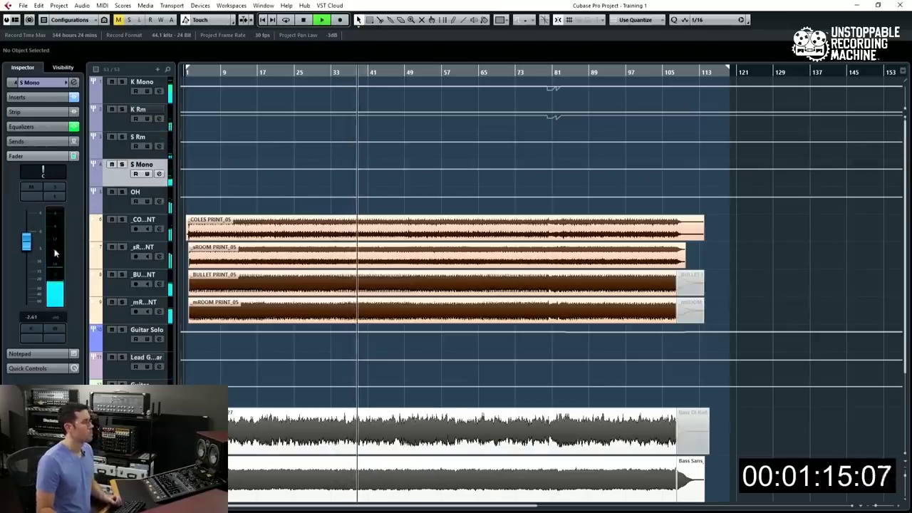
Solo OH, EQ it with -16.4 dB at 133.5 Hz, -9.2 dB at 320.7 Hz, -3.5 dB at 2551 Hz and +3.5 dB at 6309 Hz, and unsolo it
left_click(142, 203)
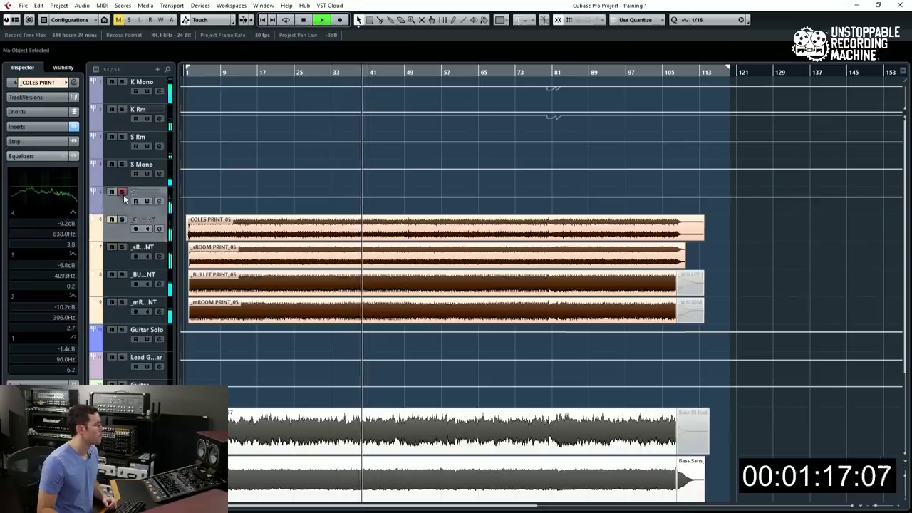
left_click(122, 192)
left_click(74, 83)
left_click_drag(313, 358, 345, 381)
left_click_drag(416, 369, 440, 344)
left_click_drag(305, 373, 315, 392)
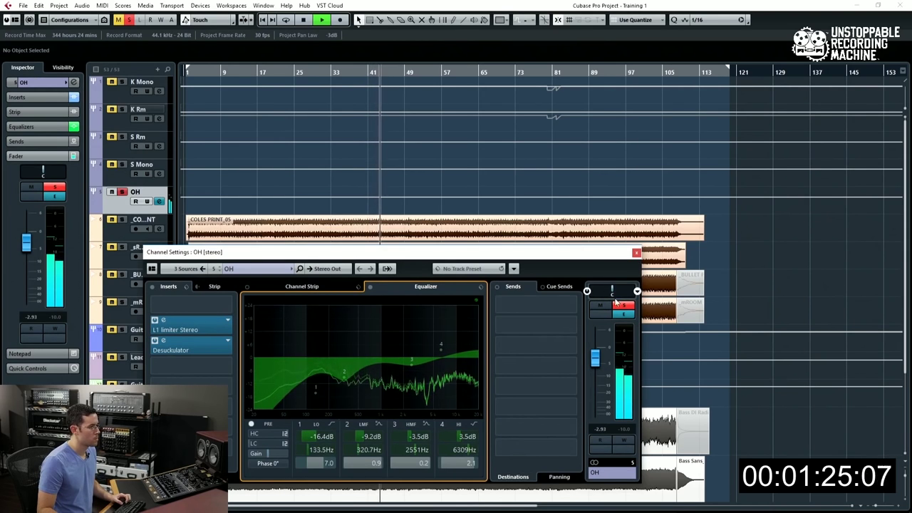
left_click(620, 305)
left_click(636, 253)
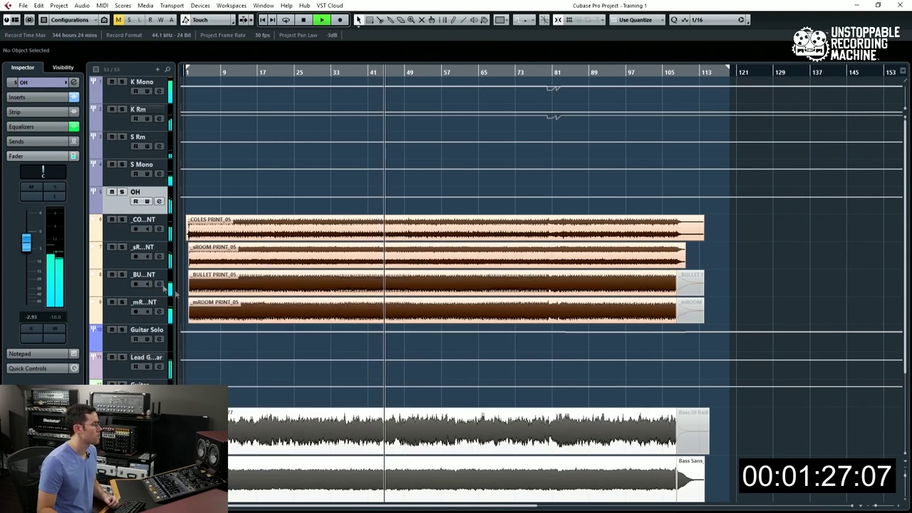
Temporarily solo and EQ _COLES PRINT: -8.3 dB at 127.8 Hz, -9.8 dB at 316.1 Hz, -3.1 dB at 2910 Hz, -4.6 dB at 8574 Hz
left_click(121, 219)
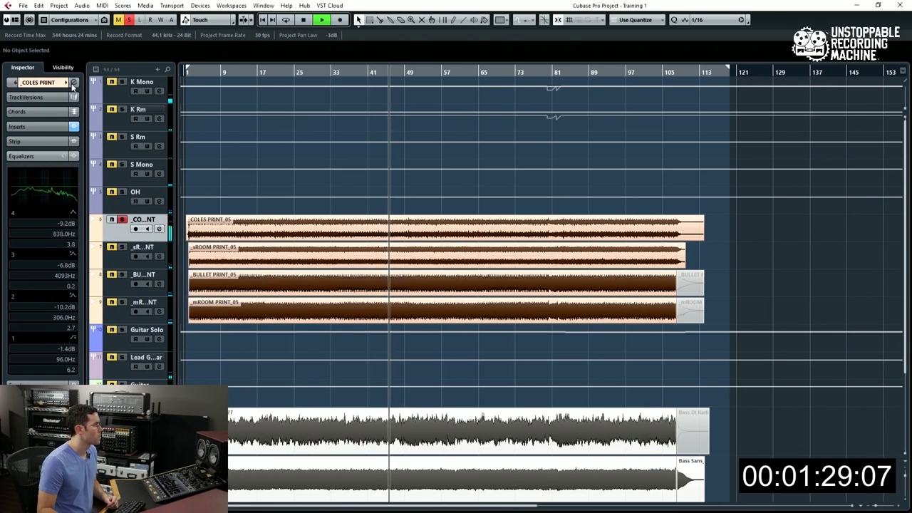
left_click(158, 229)
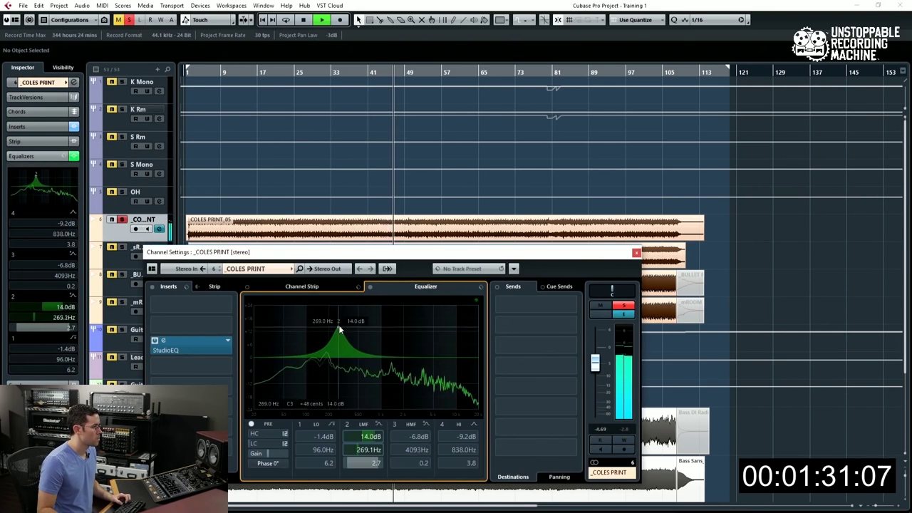
left_click_drag(343, 373, 343, 383)
mouse_move(427, 368)
left_mouse_down()
mouse_move(404, 335)
mouse_move(419, 369)
mouse_move(416, 360)
left_mouse_up()
left_click_drag(288, 364, 311, 377)
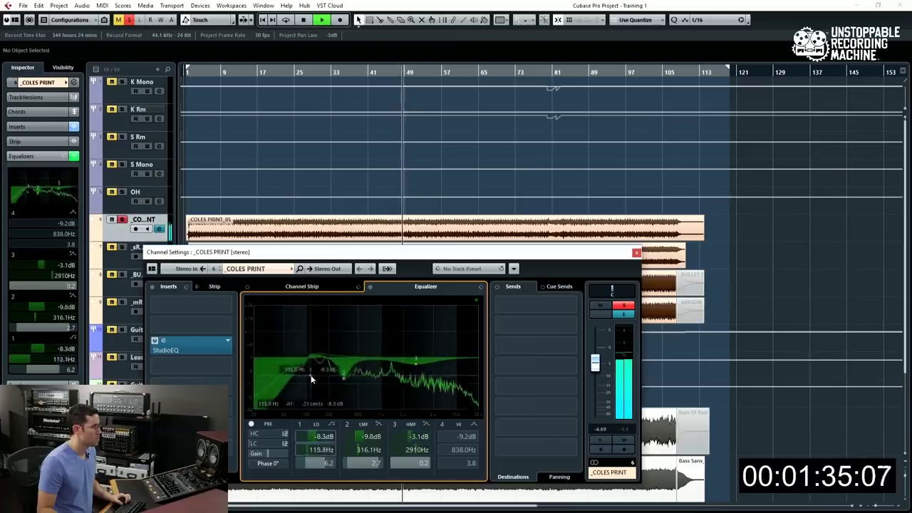
scroll(316, 379, "down", 5)
left_click_drag(473, 348, 451, 361)
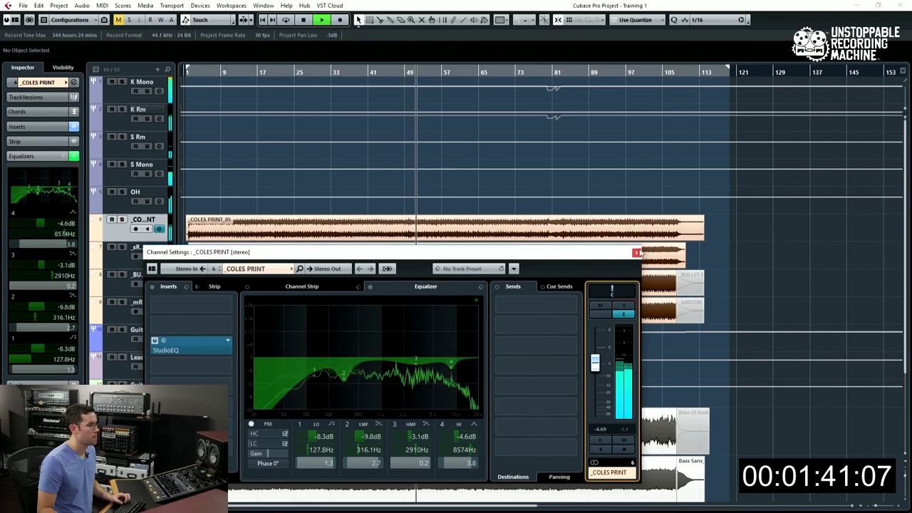
left_click(636, 253)
Solo and EQ _sROOM PRINT: -6.1 dB at 92.7 Hz, -3.5 dB at 281.2 Hz, -11.3 dB at 3840 Hz, -12.2 dB at 5218 Hz
left_click(138, 249)
left_click(122, 247)
key("e")
mouse_move(393, 353)
left_mouse_down()
mouse_move(349, 336)
mouse_move(341, 365)
mouse_move(298, 360)
mouse_move(312, 370)
mouse_move(304, 370)
left_mouse_up()
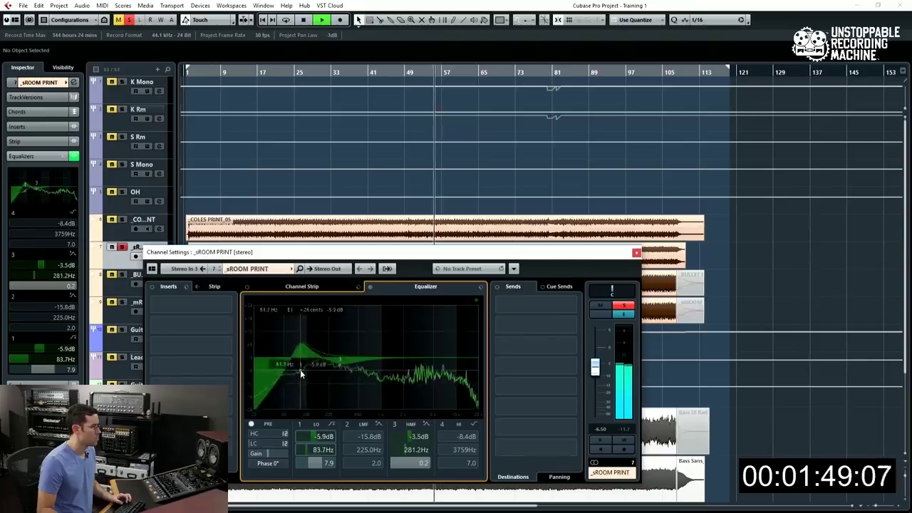
left_click_drag(401, 357, 425, 378)
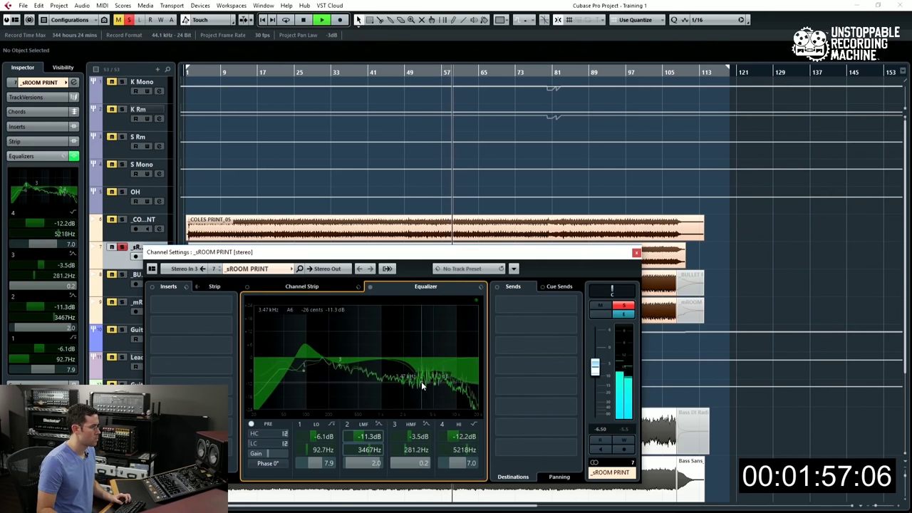
left_click(636, 253)
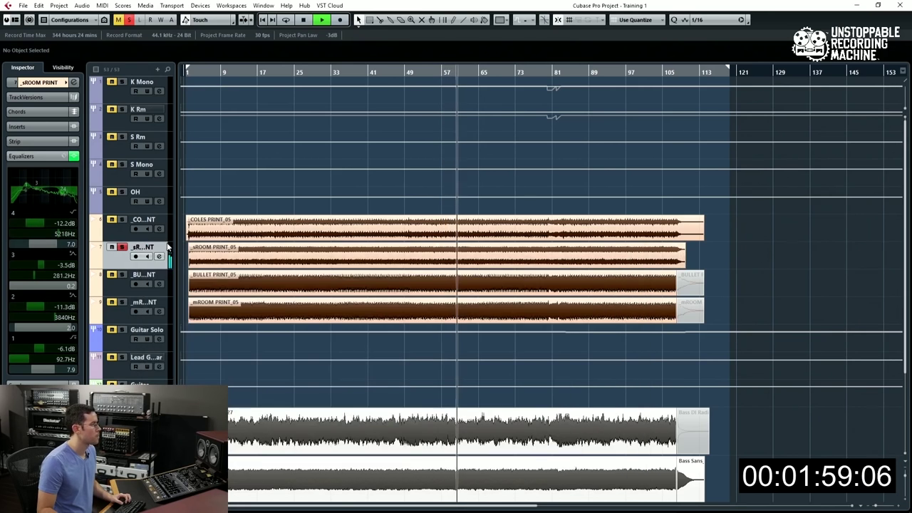
Audition _BULLET PRINT, EQ _mROOM PRINT in solo: -19.6 dB at 61.6 Hz, -4.4 dB at 360.4 Hz, -2.8 dB at 1695 Hz, -8.1 dB at 8958 Hz
left_click(122, 279)
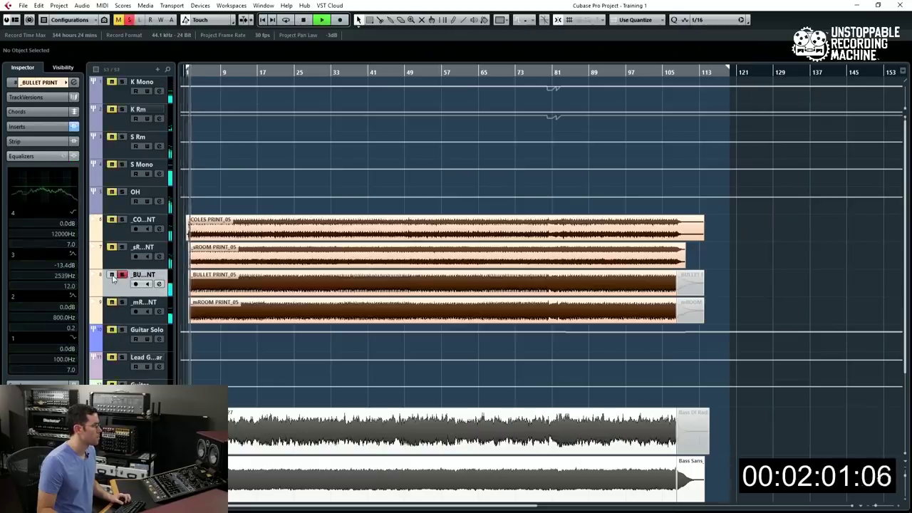
left_click(122, 302)
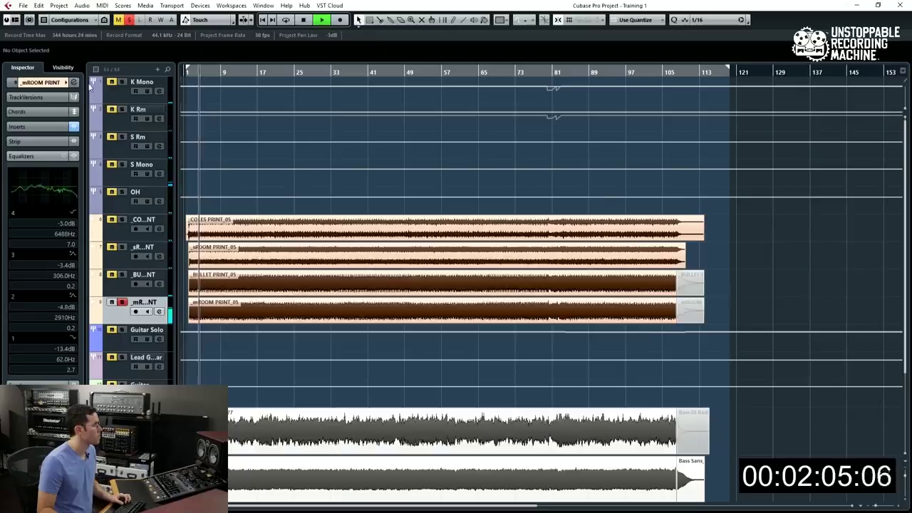
left_click(74, 81)
mouse_move(342, 366)
left_mouse_down()
mouse_move(347, 278)
mouse_move(349, 372)
left_mouse_up()
left_click_drag(416, 372, 452, 374)
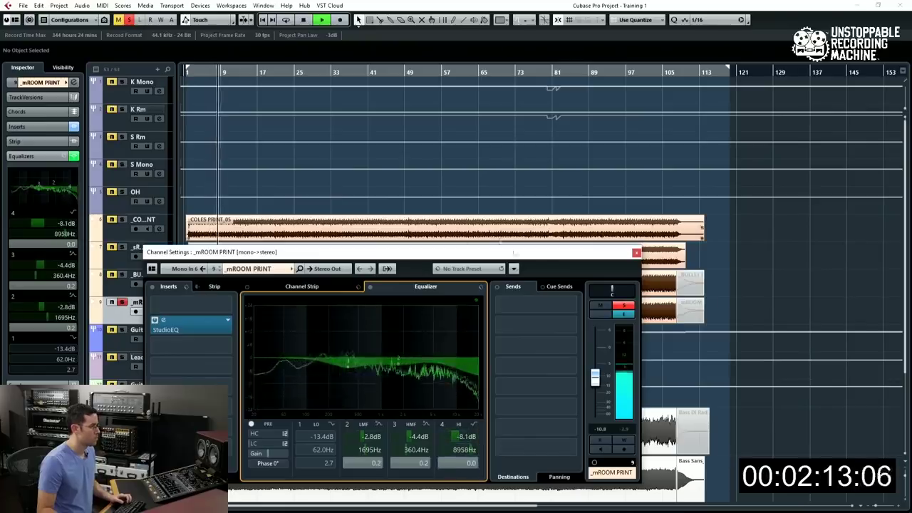
left_click_drag(291, 386, 289, 402)
key("e")
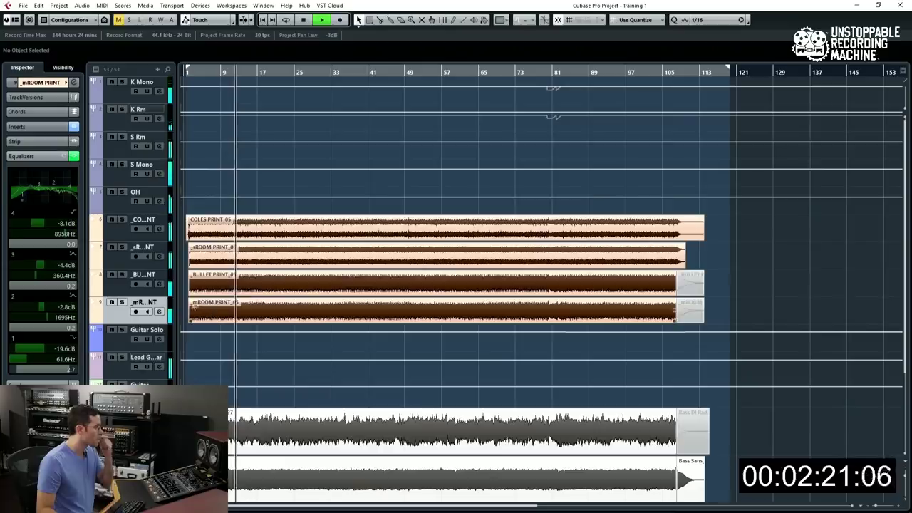
Restart playback, lower the S Mono volume fader to -3.45 dB and raise the S Rm fader slightly
scroll(264, 280, "down", 3)
key("space")
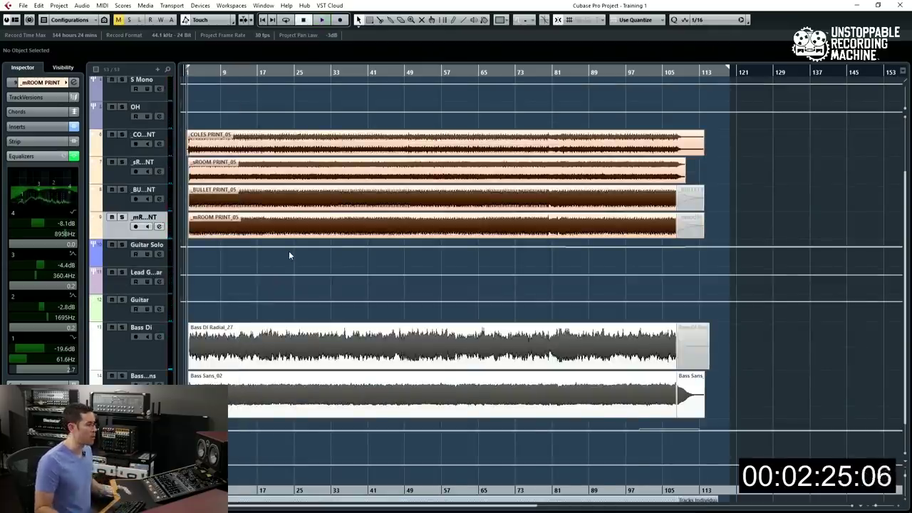
scroll(289, 250, "up", 3)
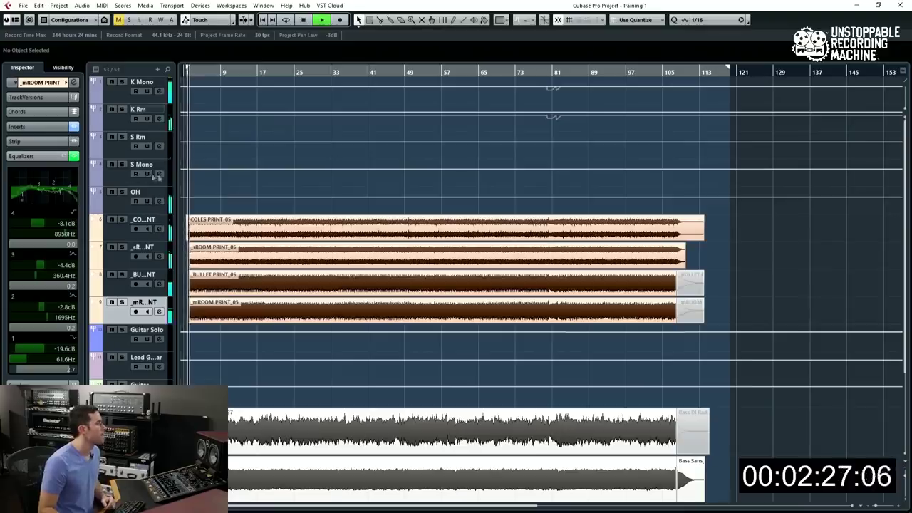
left_click(115, 180)
left_click_drag(30, 249, 28, 252)
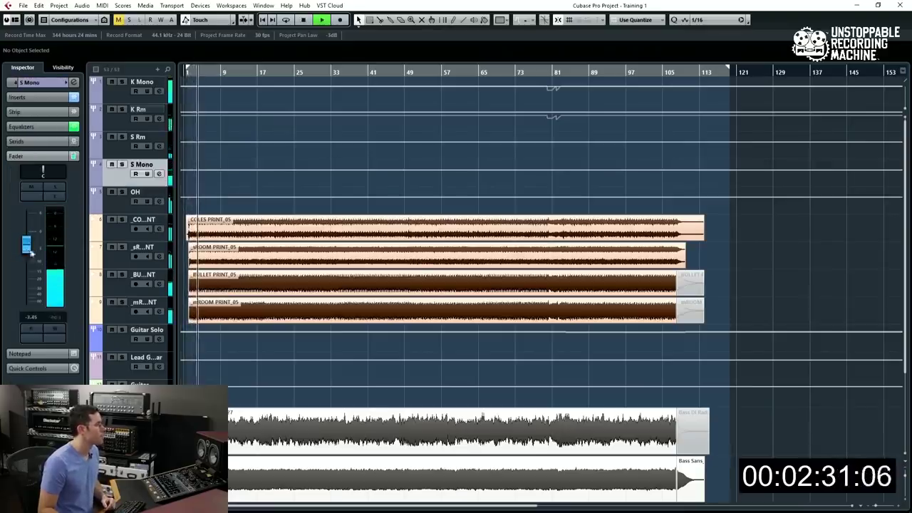
left_click(118, 155)
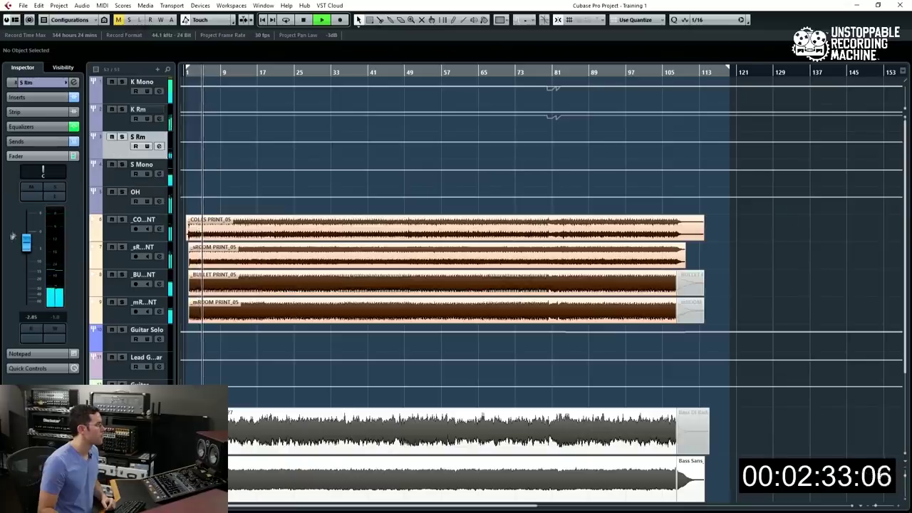
mouse_move(26, 243)
left_mouse_down()
mouse_move(28, 232)
mouse_move(37, 237)
left_mouse_up()
Raise the volume faders of _sROOM PRINT to -3.75 dB and _COLES PRINT to -3.21 dB
left_click(119, 263)
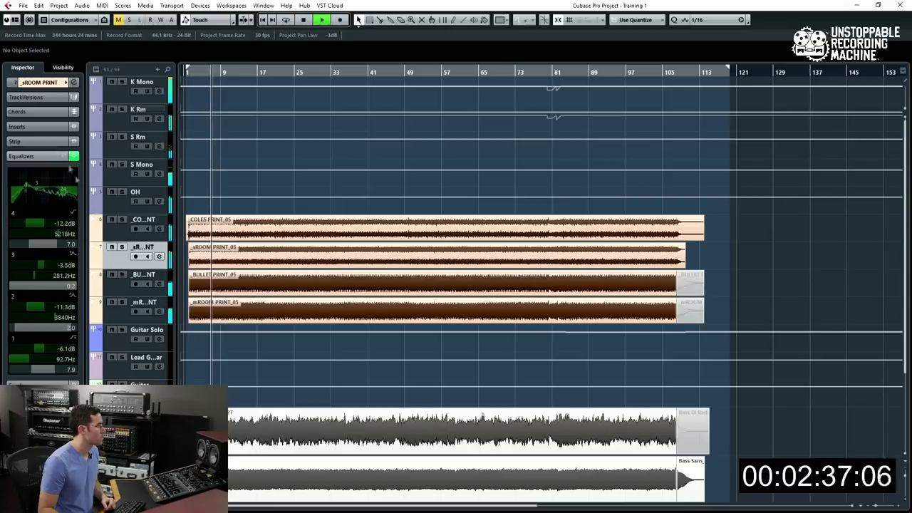
left_click(48, 154)
left_click(39, 199)
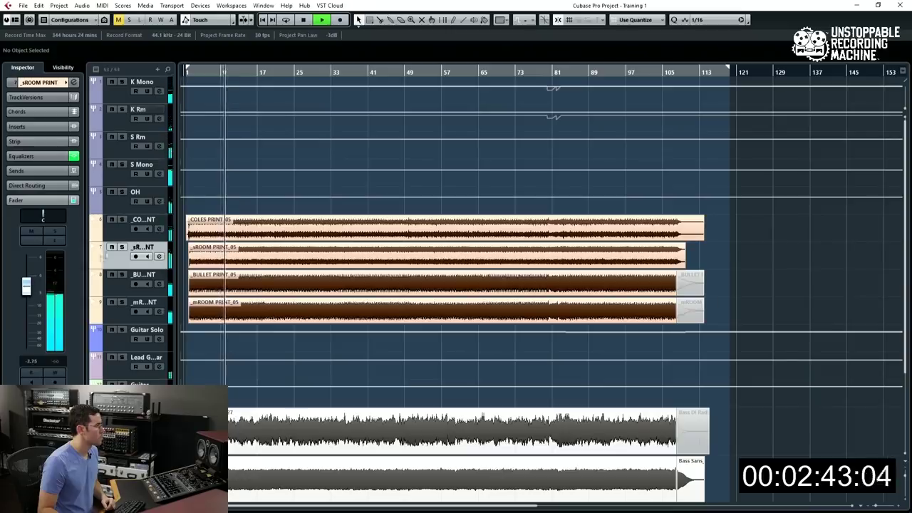
left_click(107, 236)
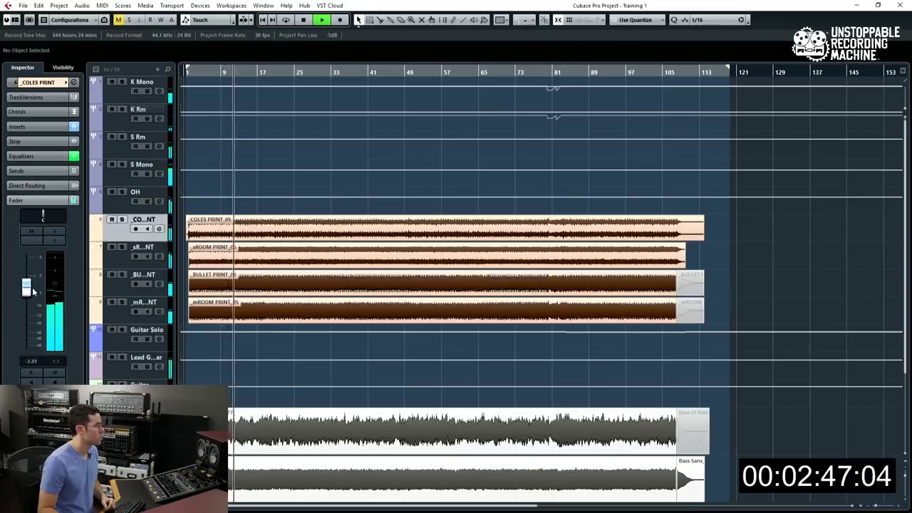
Solo the Guitar channel and EQ it with -13.5 dB at 58.9 Hz and a wider -10.0 dB cut at 345.0 Hz
scroll(206, 261, "down", 4)
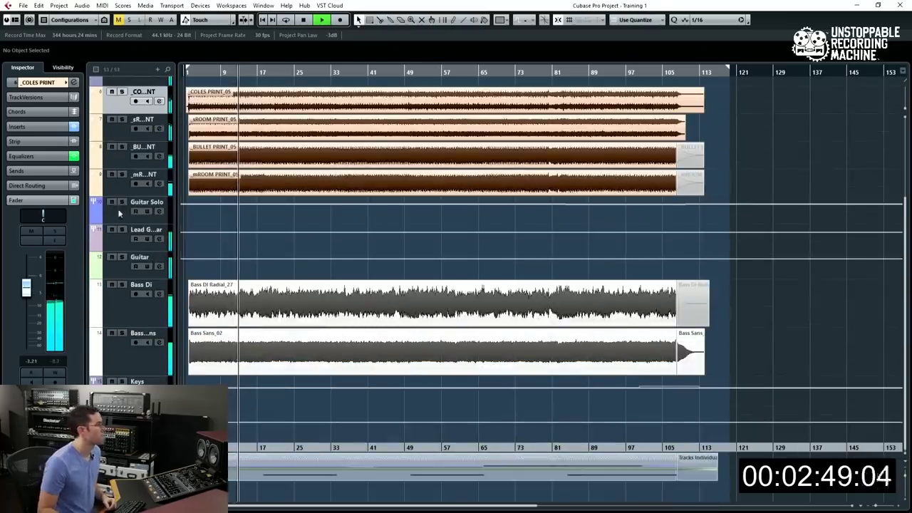
left_click(121, 258)
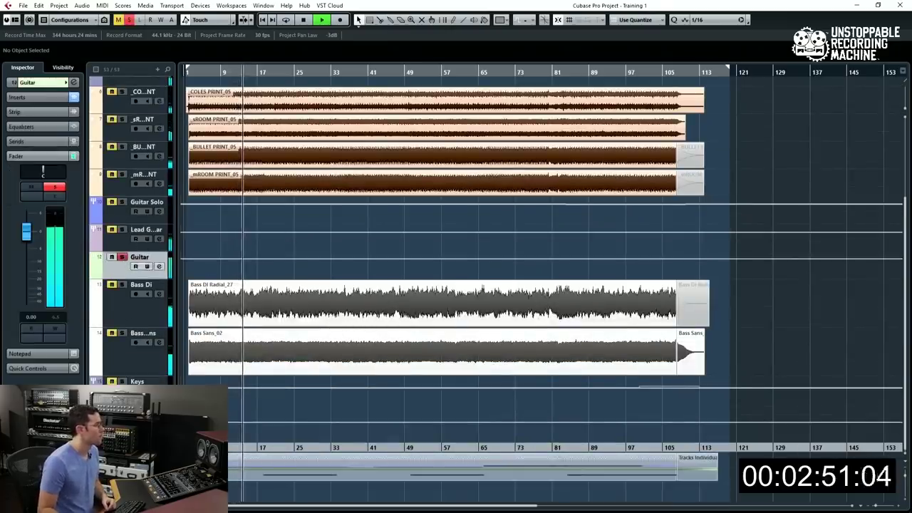
key("e")
left_click_drag(358, 345, 359, 376)
left_click_drag(292, 364, 289, 387)
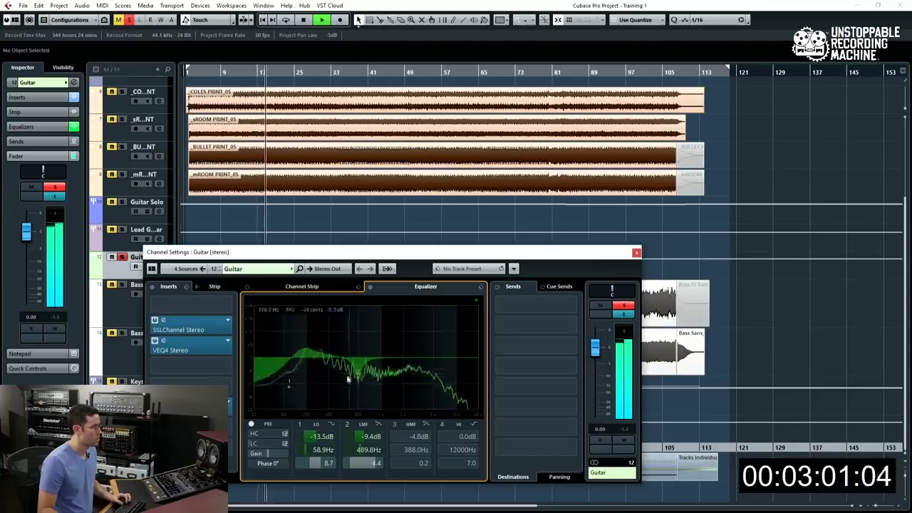
left_click_drag(356, 383, 349, 381)
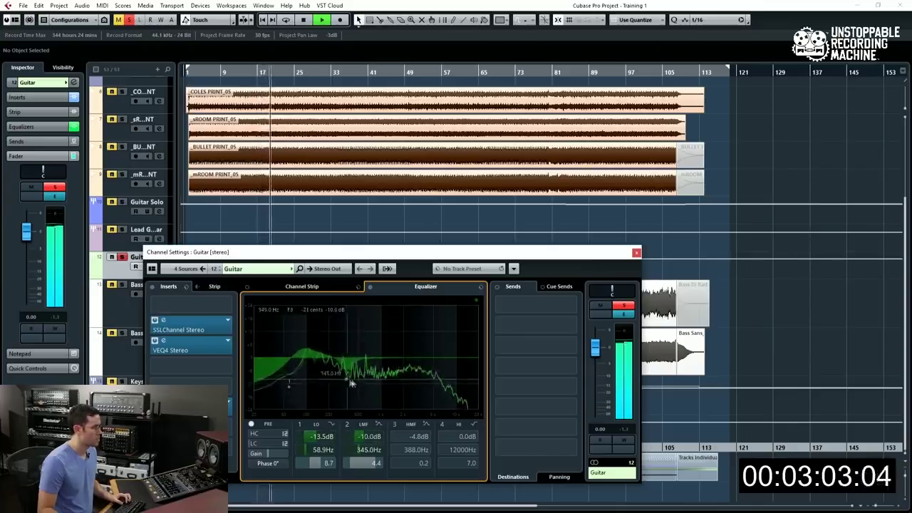
scroll(347, 363, "up", 2)
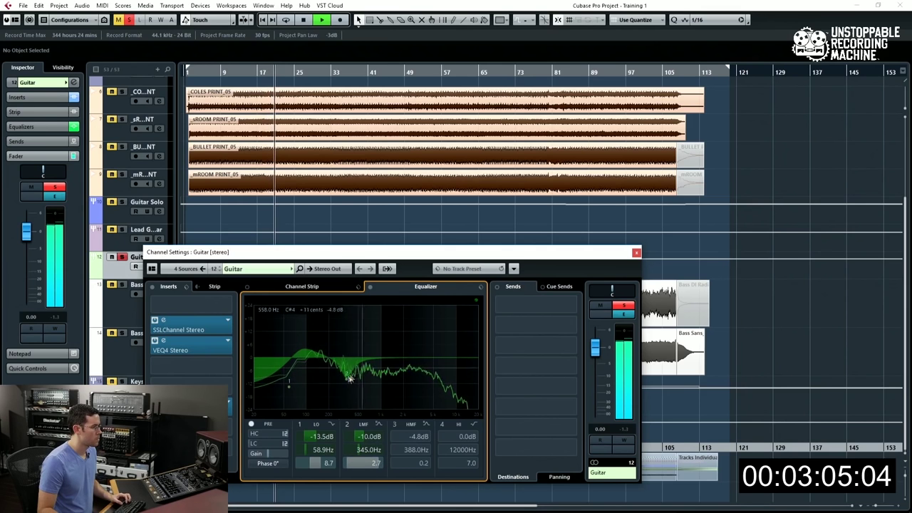
Add Guitar EQ bands of -0.9 dB at 1322 Hz and +3.9 dB at 1110 Hz, and switch the channel to solo defeat
left_click_drag(417, 359, 384, 348)
left_click(624, 305, "alt")
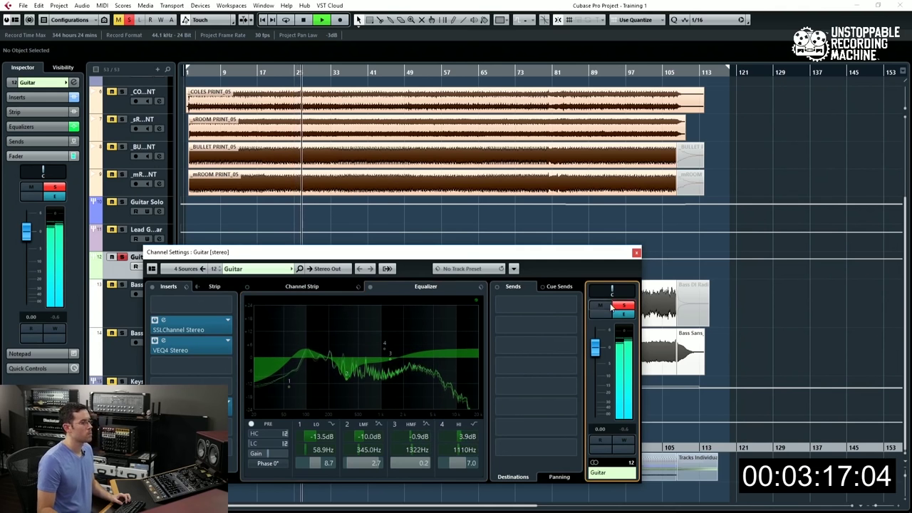
left_click(637, 254)
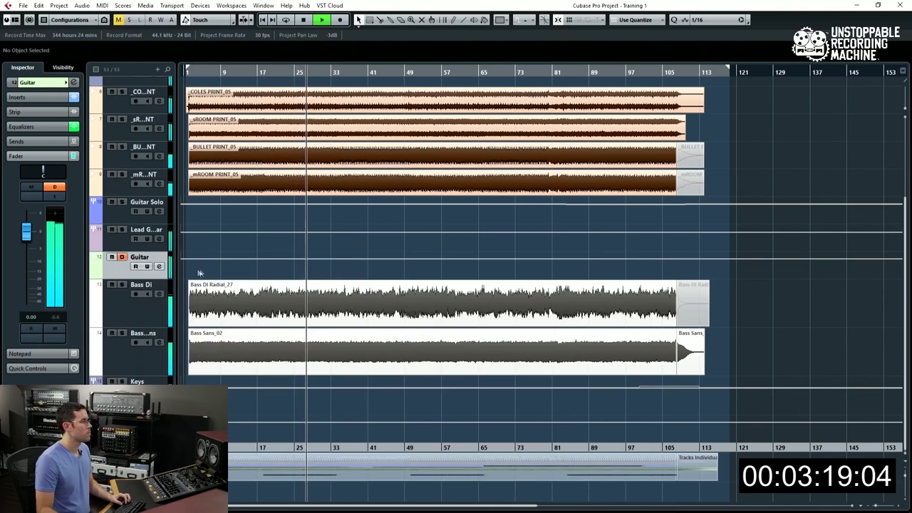
Solo and EQ Bass Di: -11.8 dB at 261.4 Hz, -5.0 dB at 1247 Hz, -5.2 dB at 1990 Hz, +6.1 dB at 1094 Hz
key("Down")
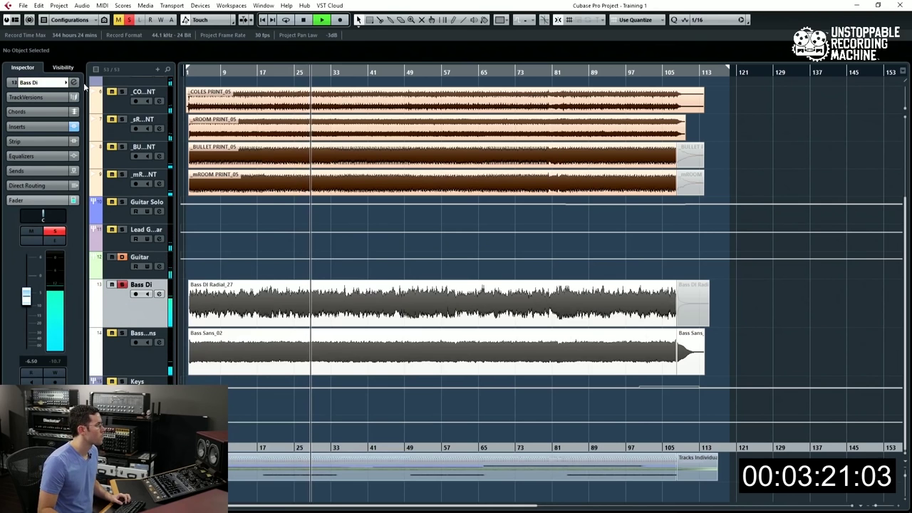
left_click(74, 82)
left_click_drag(378, 376, 337, 379)
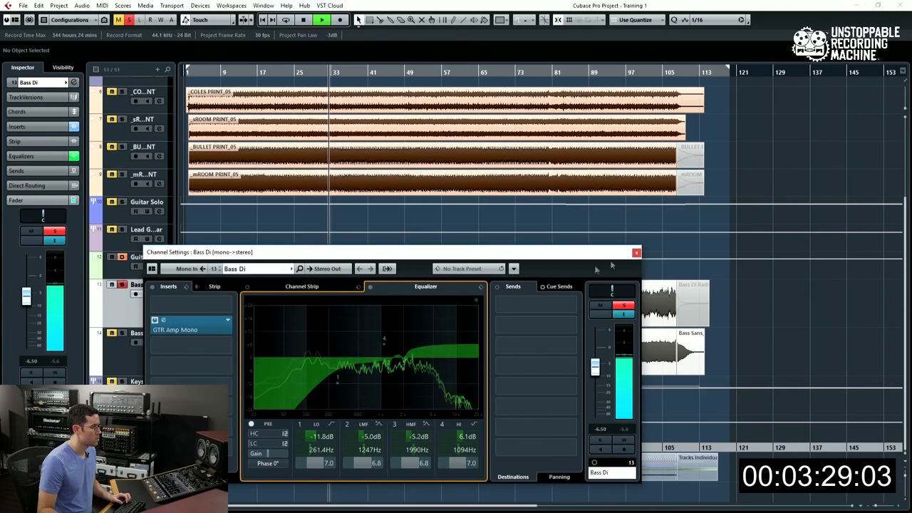
left_click(636, 252)
Solo Bass Sans, EQ it with -22.0 dB at 46.0 Hz, -19.2 dB at 289.5 Hz and -21.8 dB at 1402 Hz, and unsolo it
left_click(122, 333)
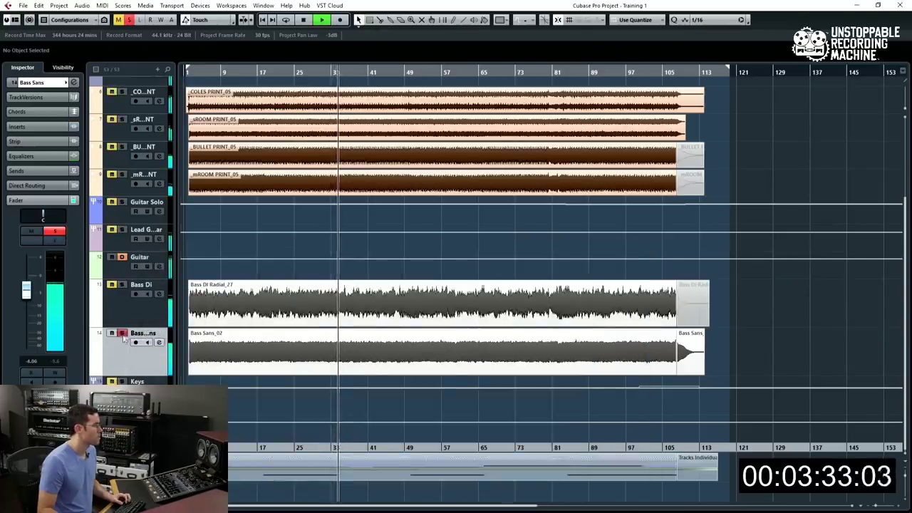
left_click(73, 83)
left_click_drag(362, 350, 342, 403)
left_click_drag(302, 358, 281, 404)
left_click_drag(384, 356, 391, 406)
left_click(626, 308)
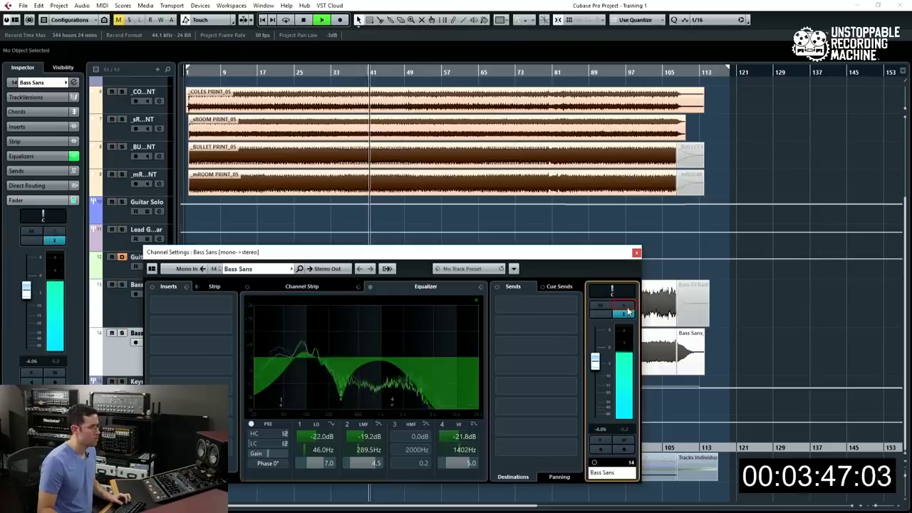
left_click(636, 252)
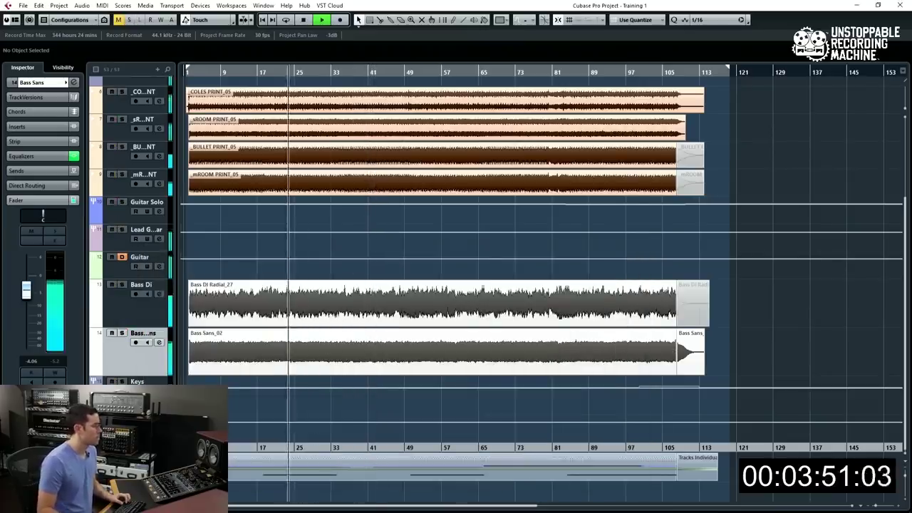
Temporarily solo and EQ Keys: -13.7 dB at 166.2 Hz, -4.8 dB at 298.1 Hz, -4.1 dB at 2079 Hz, +0.7 dB at 1465 Hz
left_click(123, 381)
left_click(122, 382)
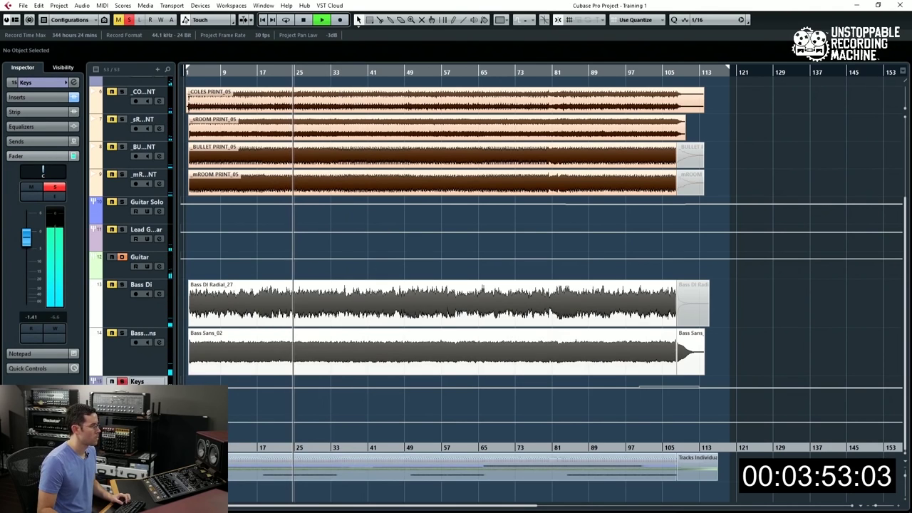
key("e")
left_click_drag(332, 356, 342, 369)
left_click_drag(367, 364, 386, 366)
left_click_drag(457, 367, 395, 355)
left_click_drag(299, 357, 322, 387)
mouse_move(387, 360)
left_mouse_down()
mouse_move(410, 334)
mouse_move(404, 369)
mouse_move(394, 361)
left_mouse_up()
scroll(405, 369, "down", 3)
left_click(623, 305)
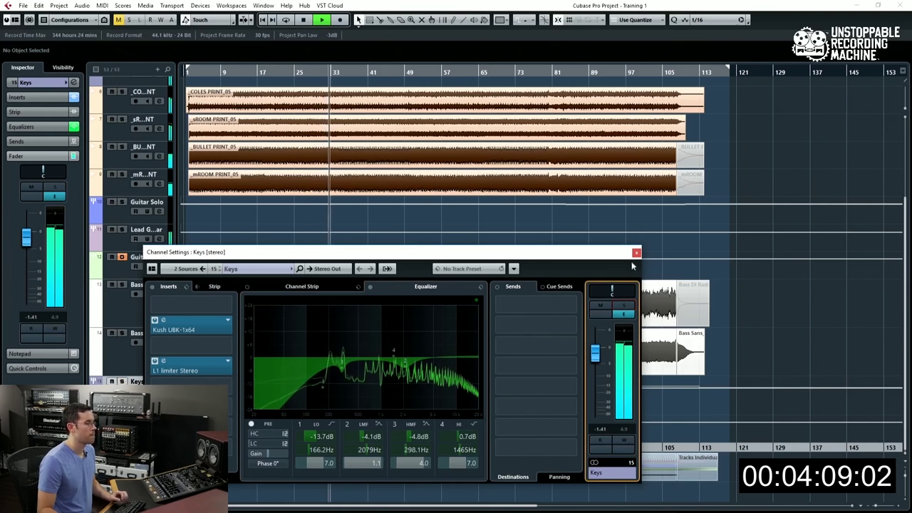
left_click(636, 253)
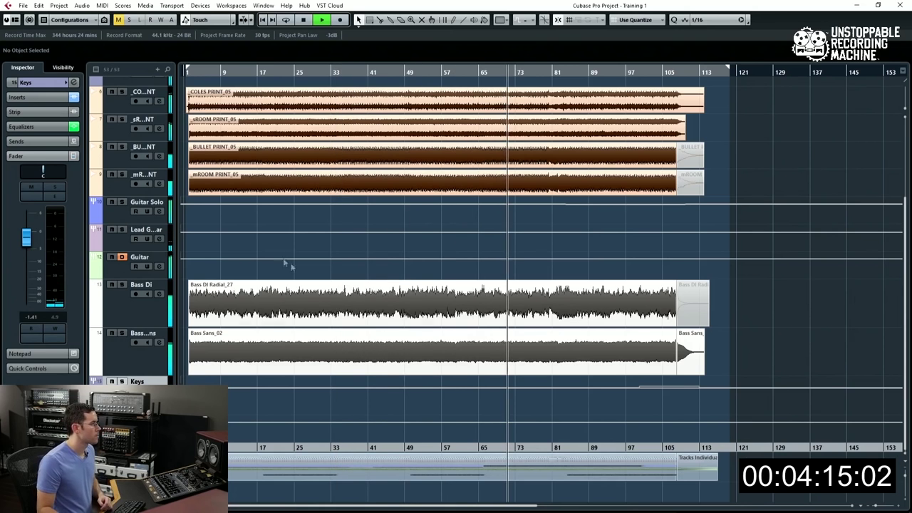
EQ Guitar Solo with -3.7 dB at 675.4 Hz, -3.5 dB at 1720 Hz and a fourth band near 3 kHz, and stop playback
left_click(120, 220)
left_click(158, 211)
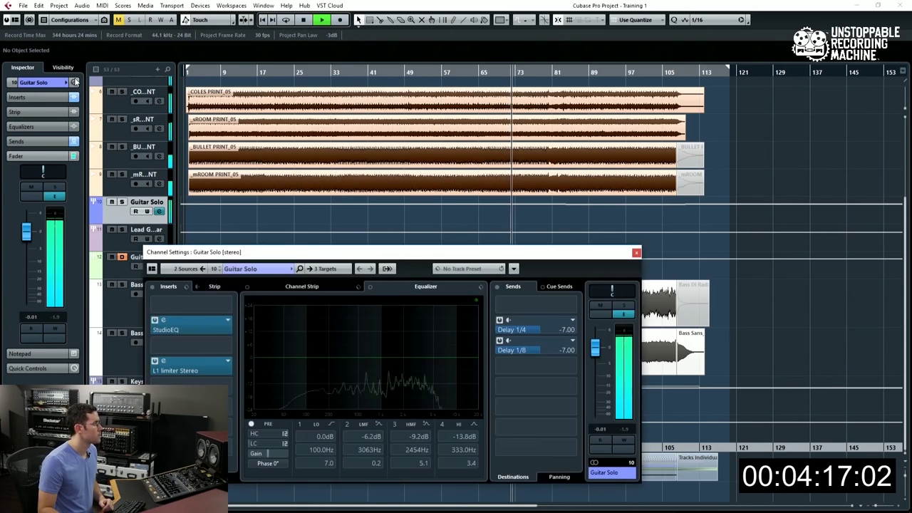
left_click_drag(399, 332, 417, 364)
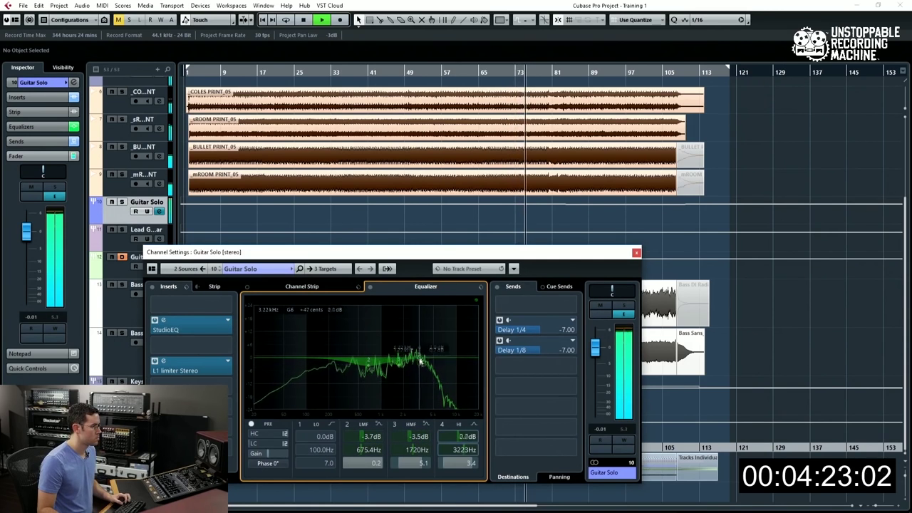
left_click_drag(306, 358, 321, 383)
left_click(635, 253)
key("space")
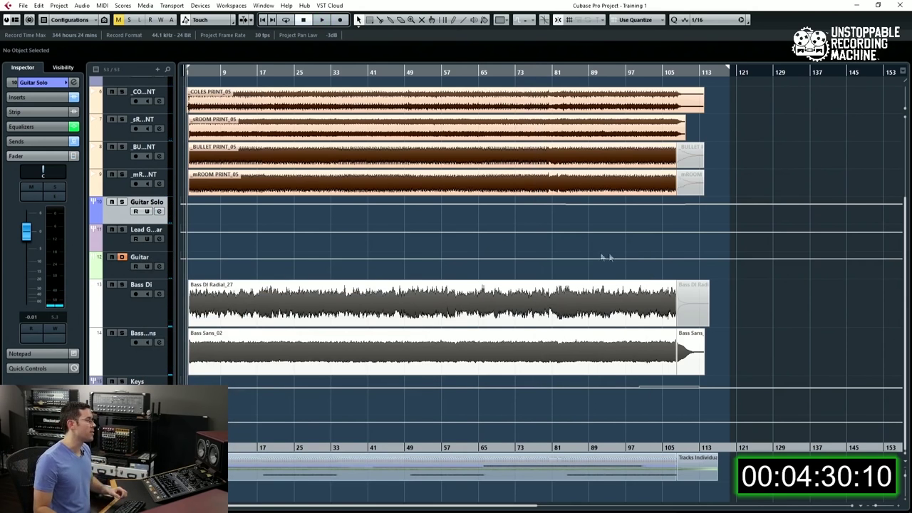
Select the K Mono track and place the playhead at about bar 5, near the start of the song
scroll(321, 287, "up", 3)
left_click(119, 101)
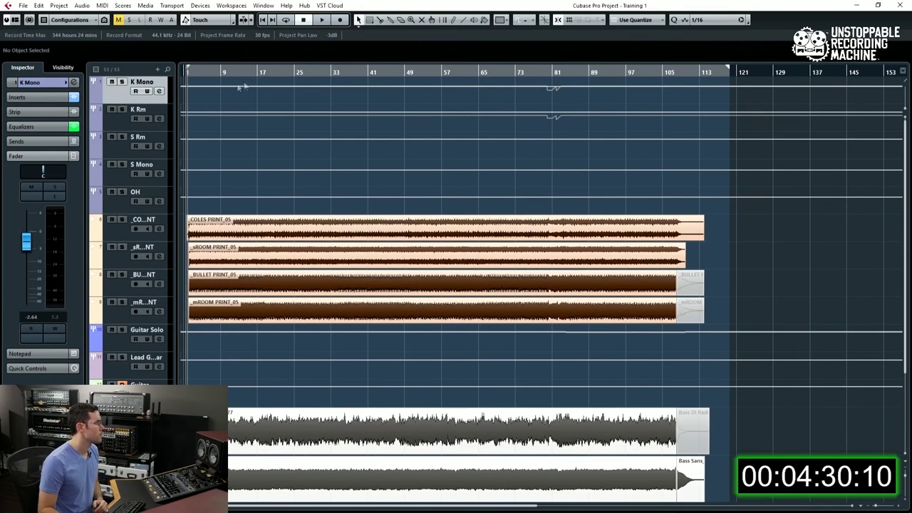
left_click(205, 72)
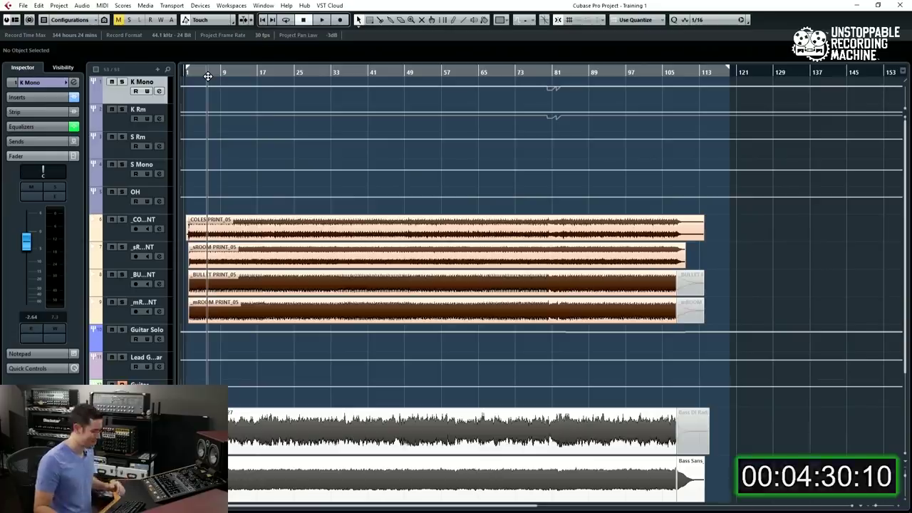
Show the MixConsole and collapse its EQ and Inserts racks so only the rack headers remain
key("F3")
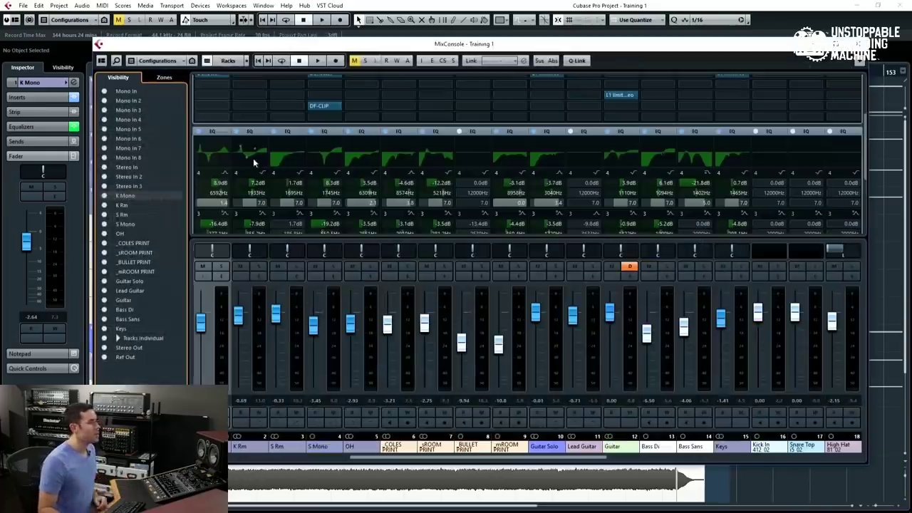
left_click(212, 132)
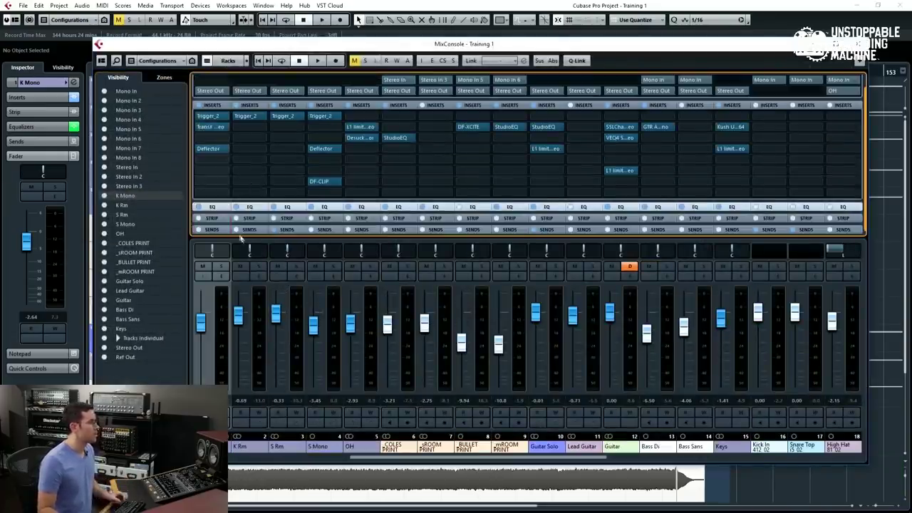
left_click(217, 106)
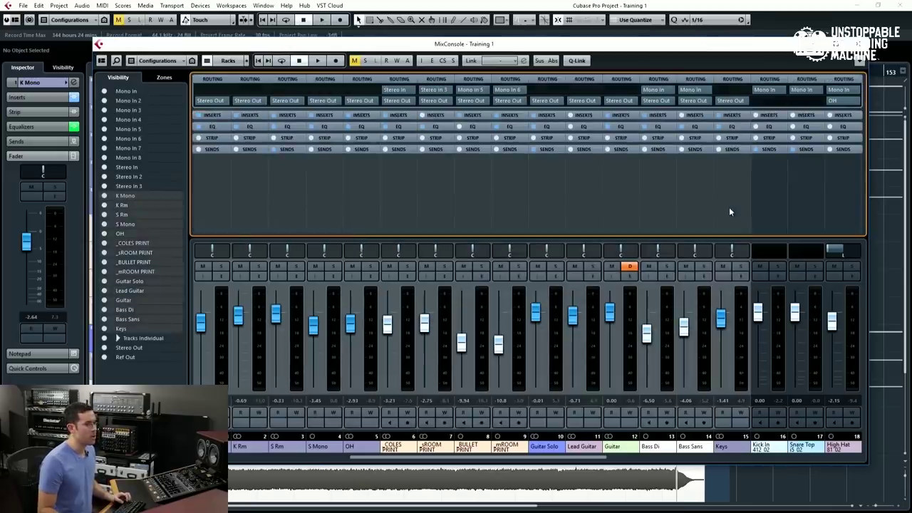
Link all channels from K Mono through Keys as Link 1, keeping the default link settings
right_click(597, 194)
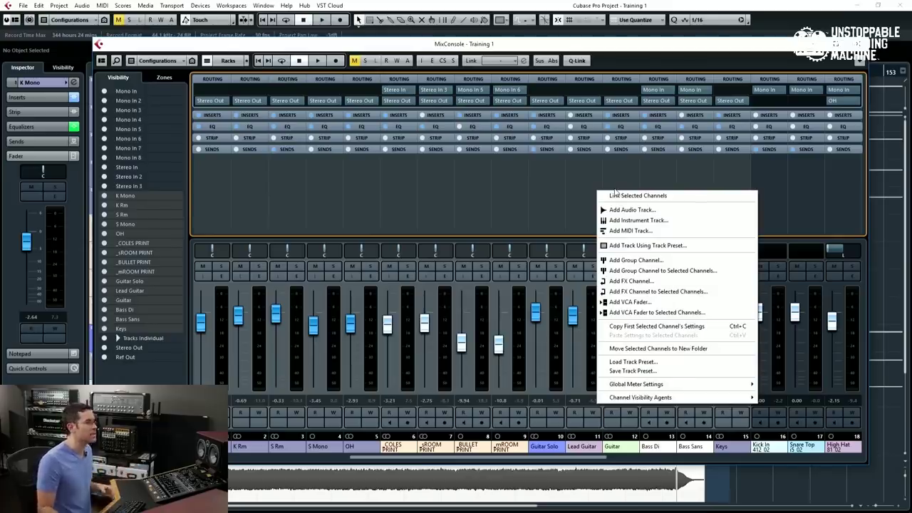
left_click(637, 196)
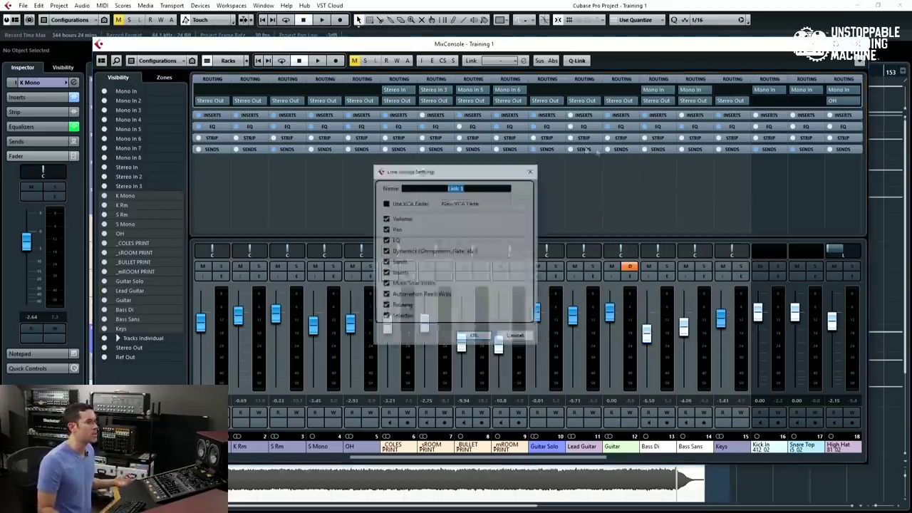
left_click(460, 337)
Play the song and compare the mix with the EQs of all linked channels bypassed and re-enabled
key("space")
left_click(312, 127)
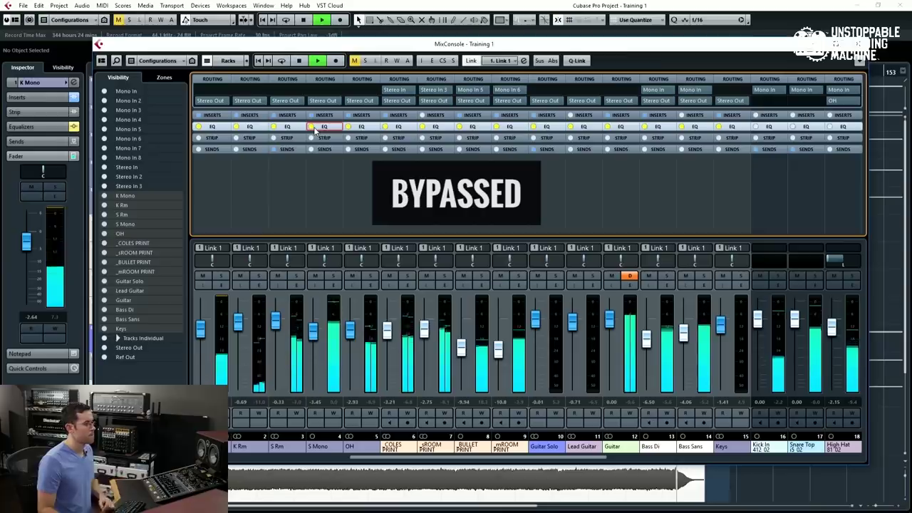
left_click(313, 127)
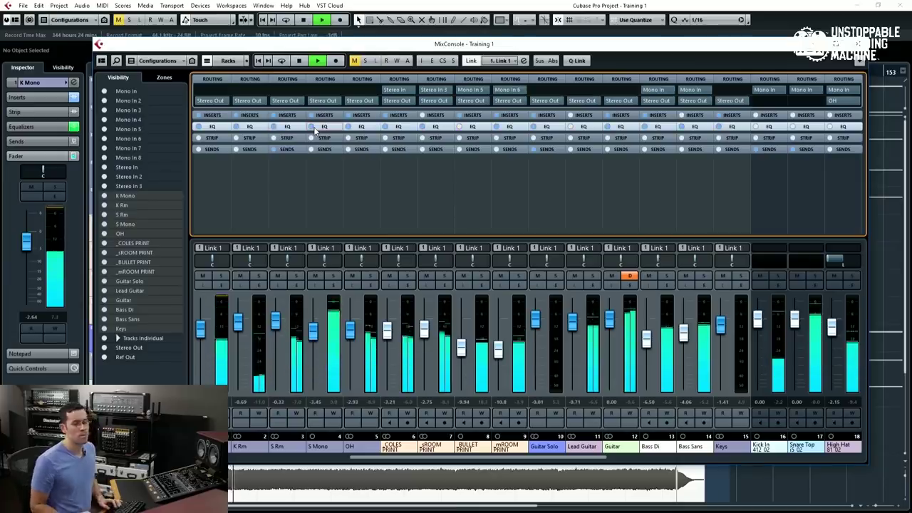
key("space")
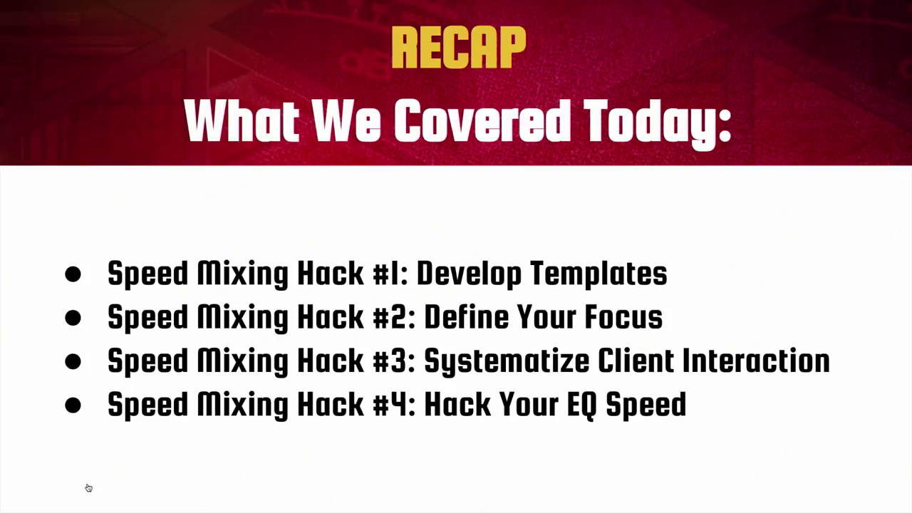
key("Right")
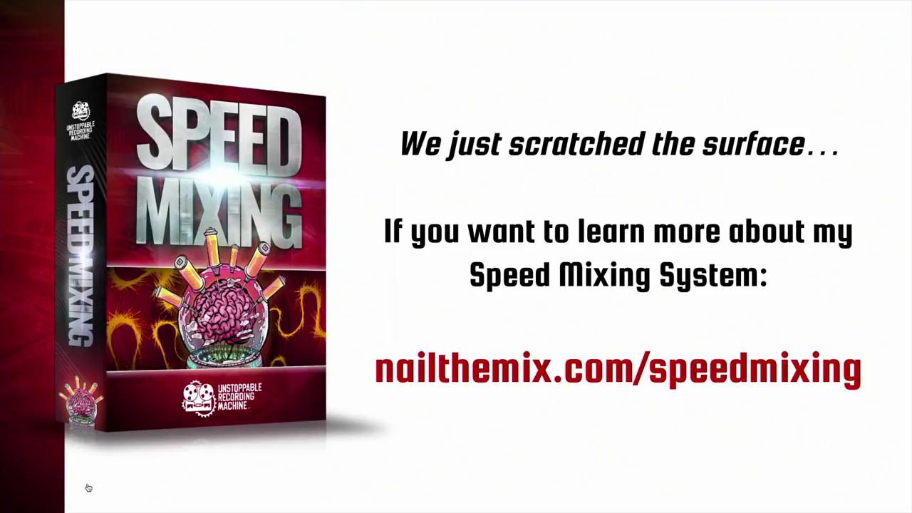